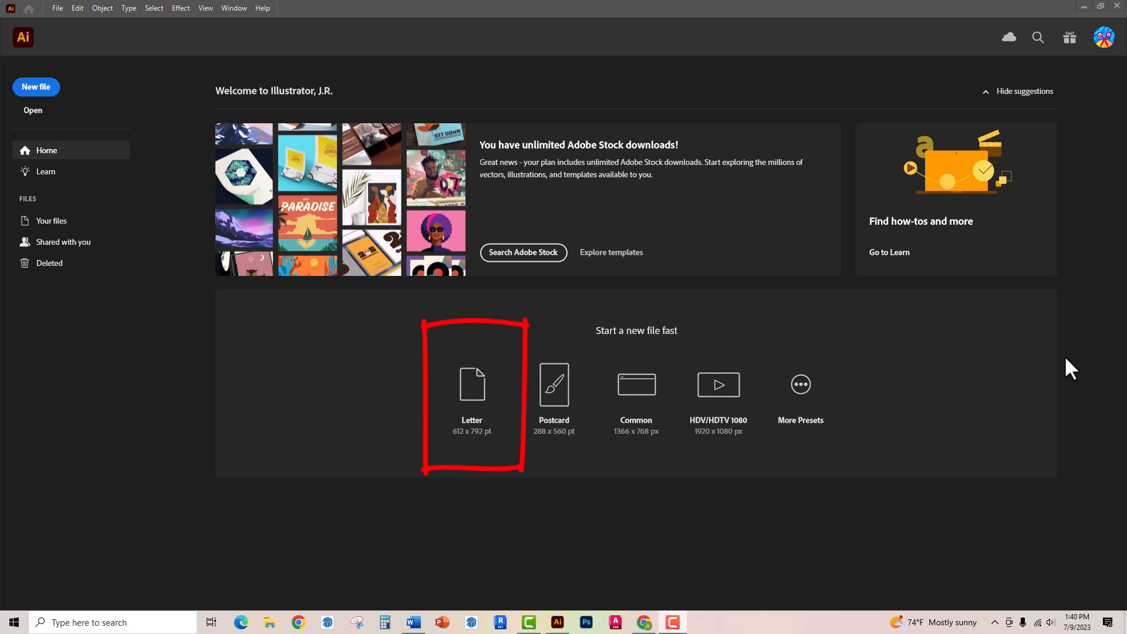
# Step: Create a new document from the Letter preset and show its rulers
pyautogui.click(489, 383)
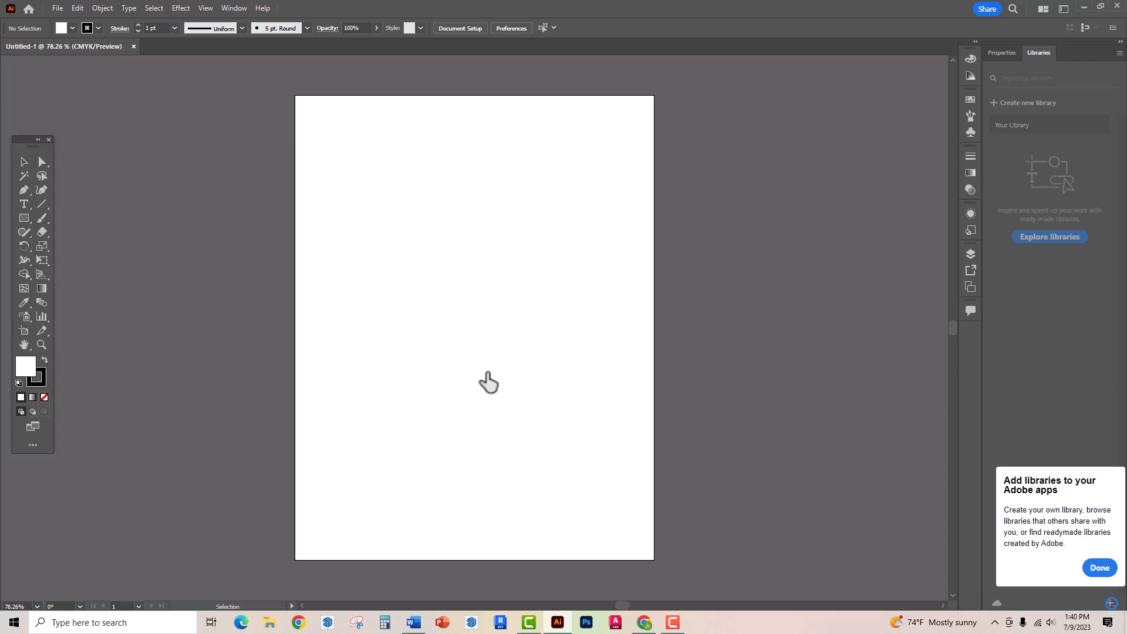
pyautogui.click(206, 9)
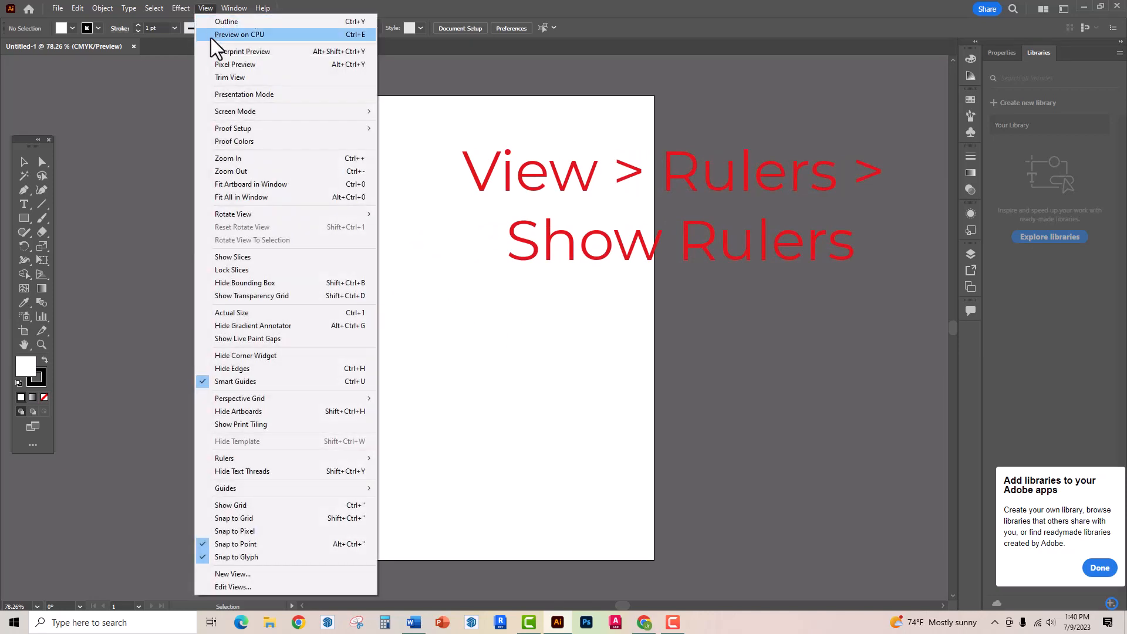
pyautogui.moveTo(263, 458)
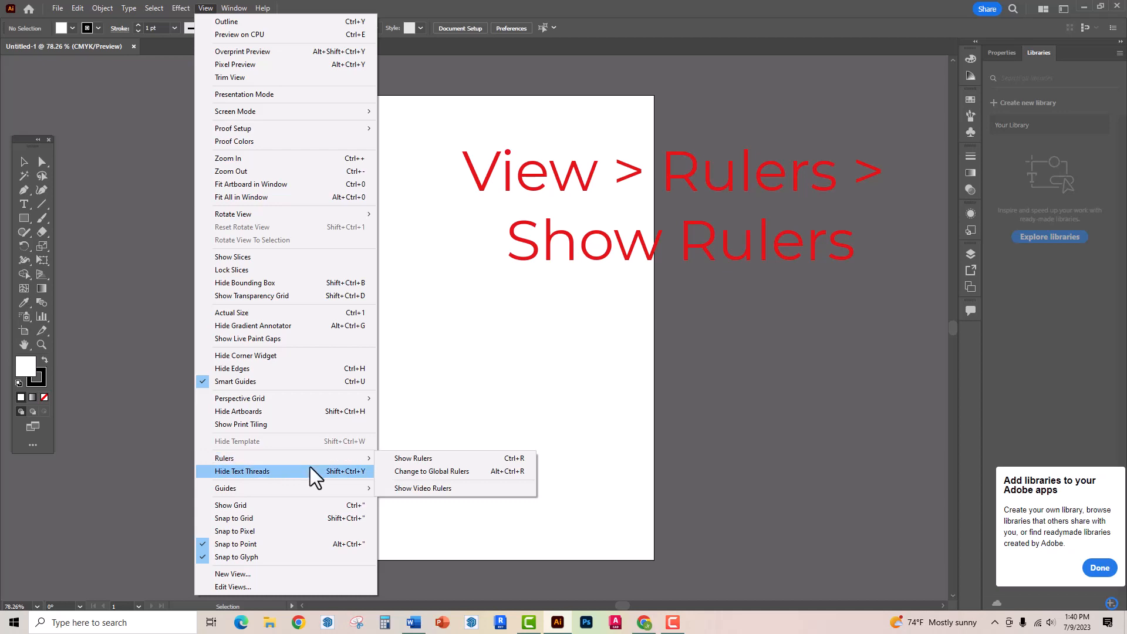
pyautogui.click(424, 460)
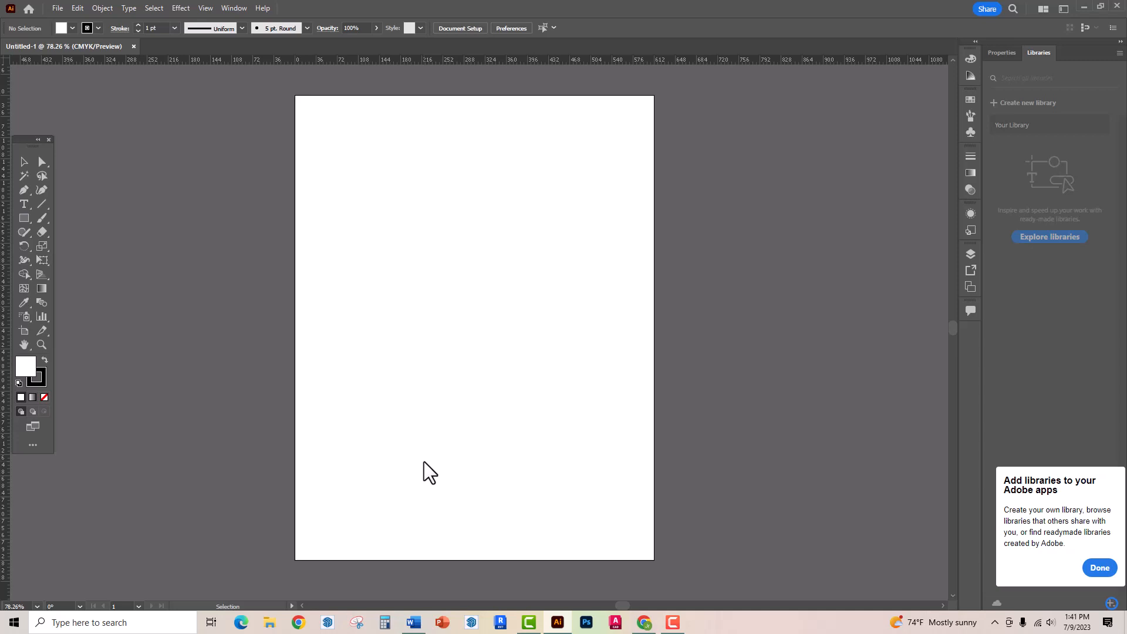
# Step: Set the ruler units to inches and choose the Essentials Classic workspace
pyautogui.rightClick(322, 62)
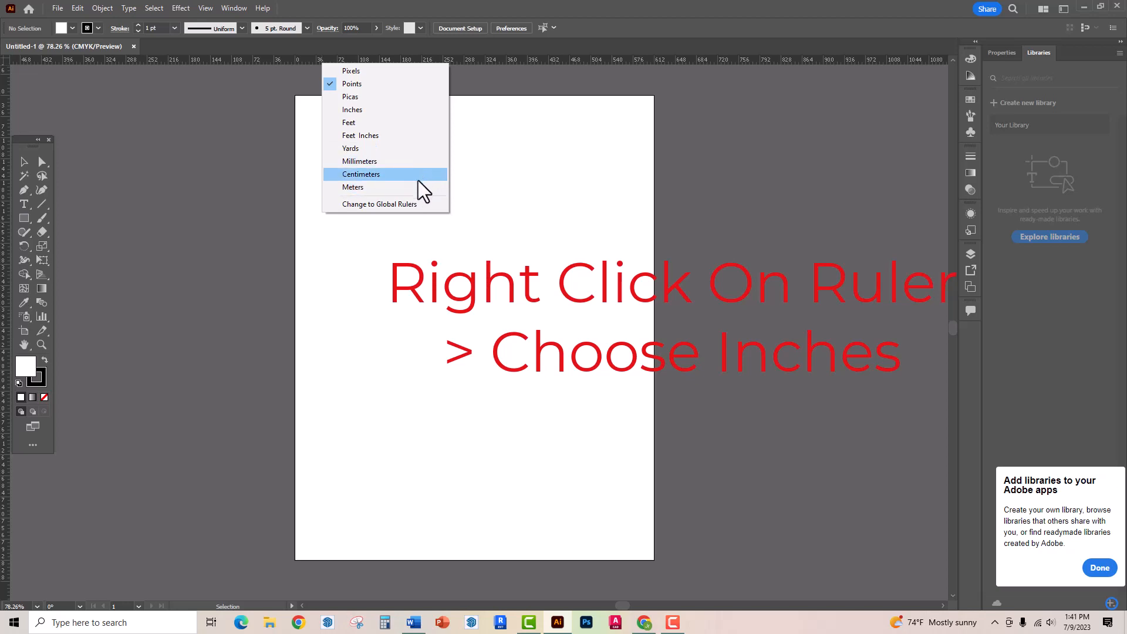
pyautogui.click(398, 109)
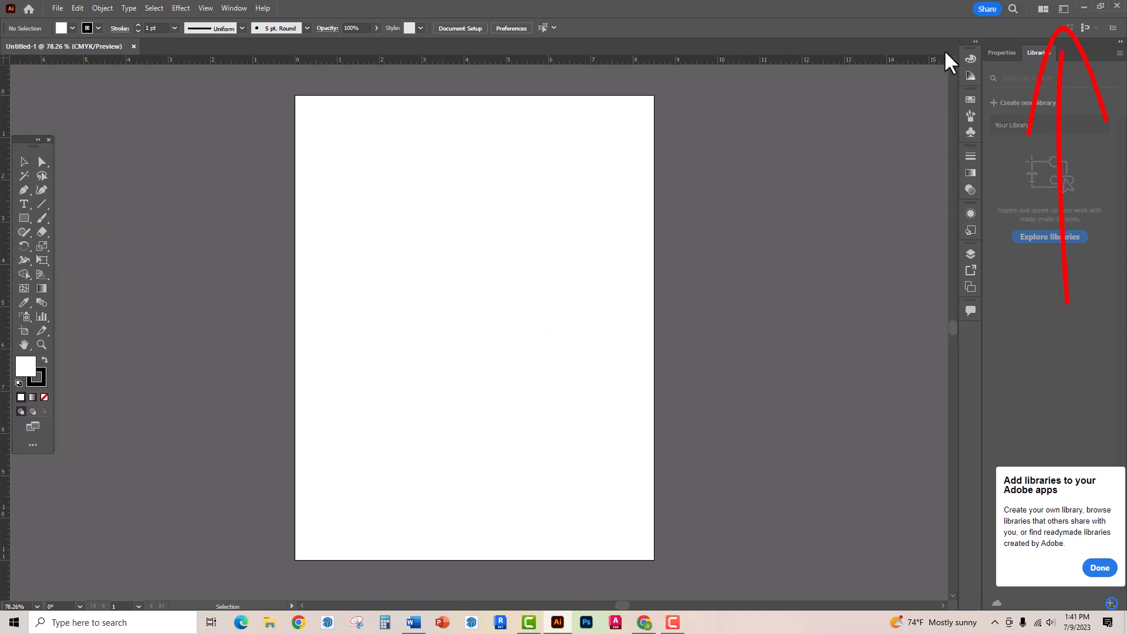
pyautogui.click(1061, 10)
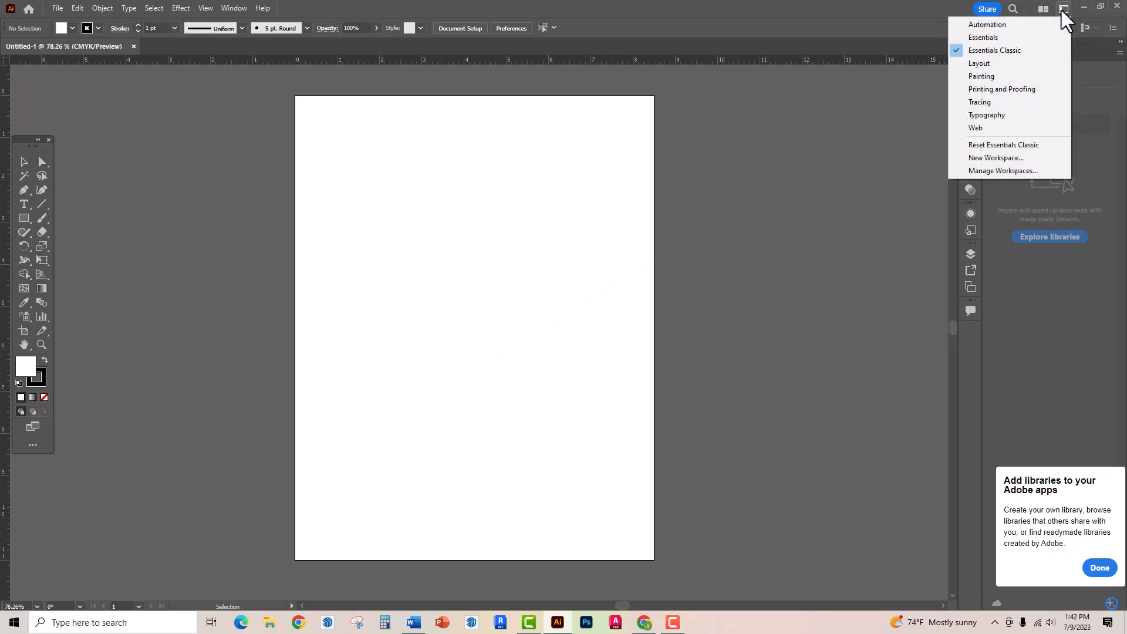
pyautogui.click(1027, 50)
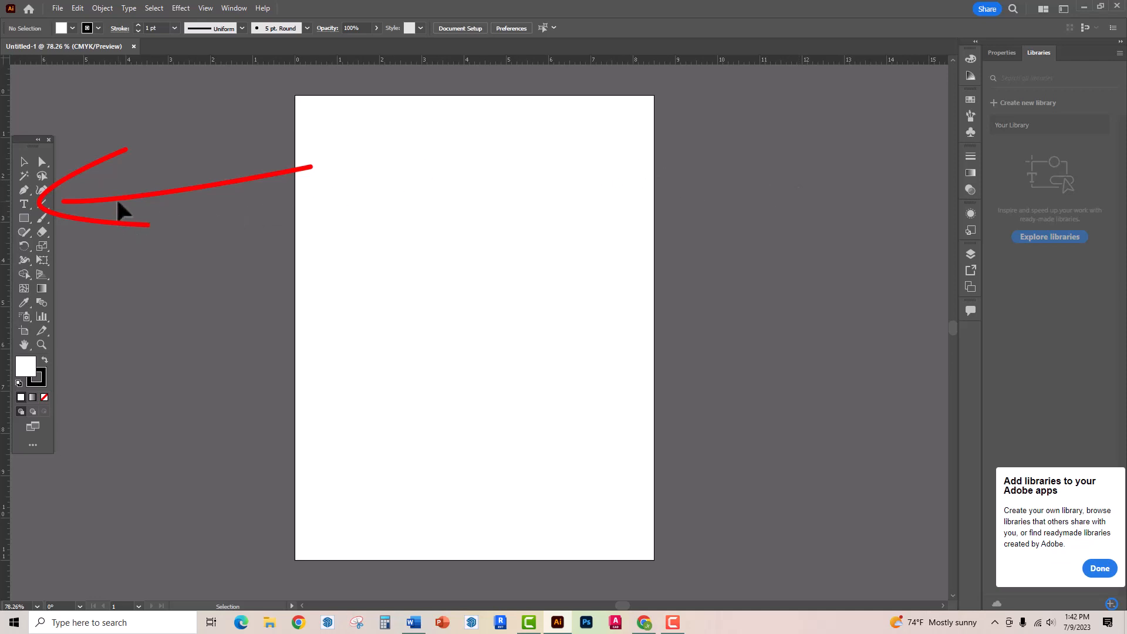
# Step: Place a line of point text in the artboard's upper left area and draw a wide paragraph text box below it
pyautogui.click(26, 205)
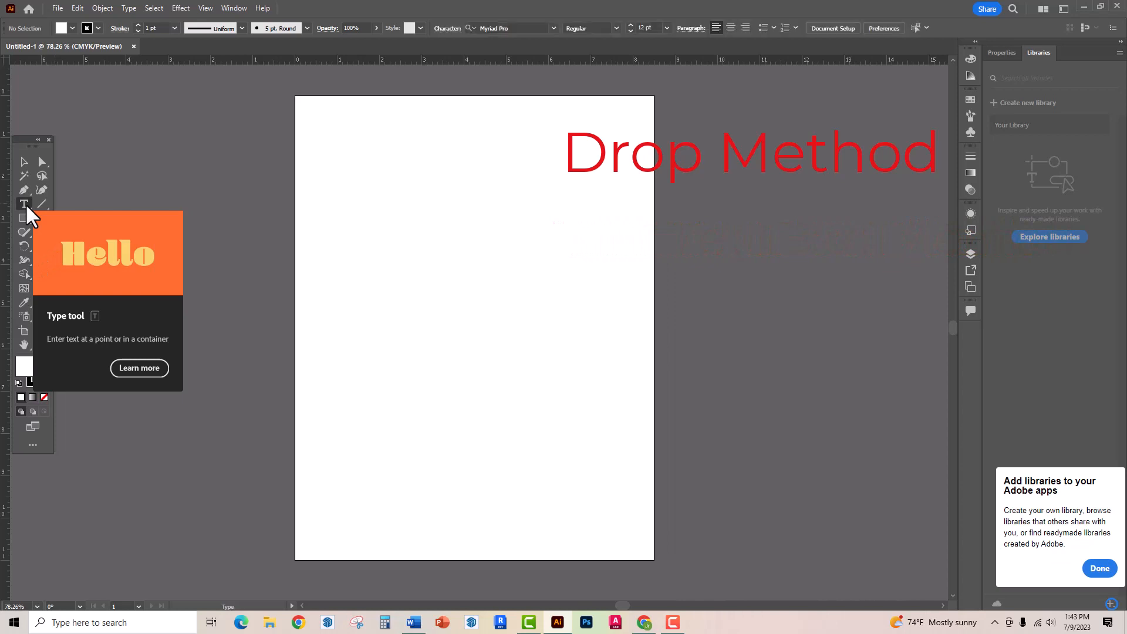
pyautogui.click(331, 225)
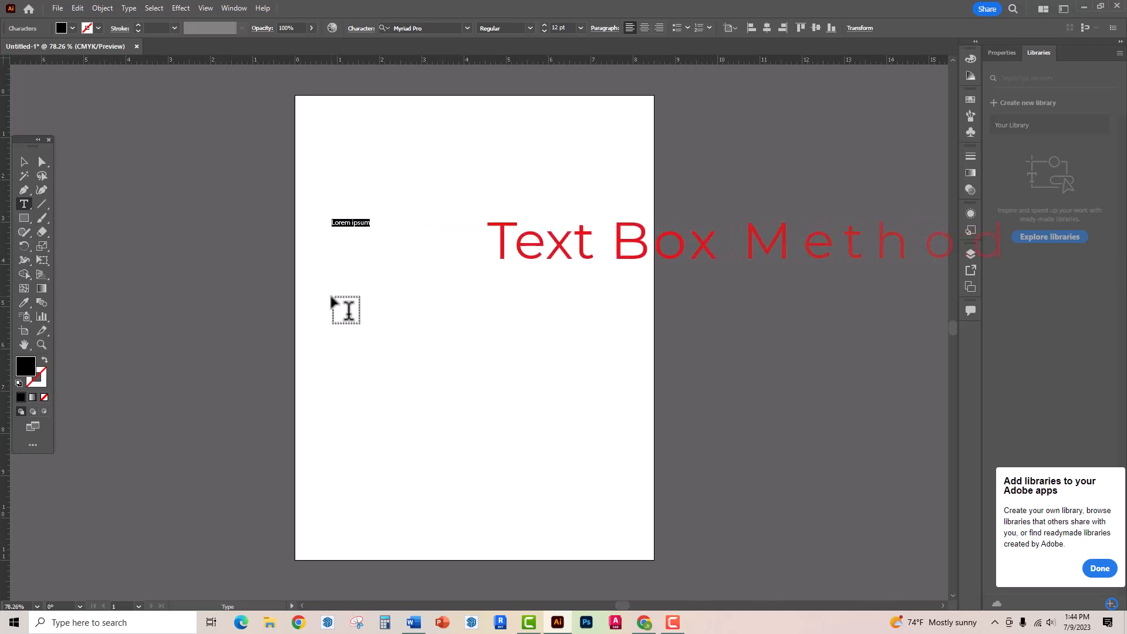
pyautogui.moveTo(327, 297); pyautogui.dragTo(555, 386)
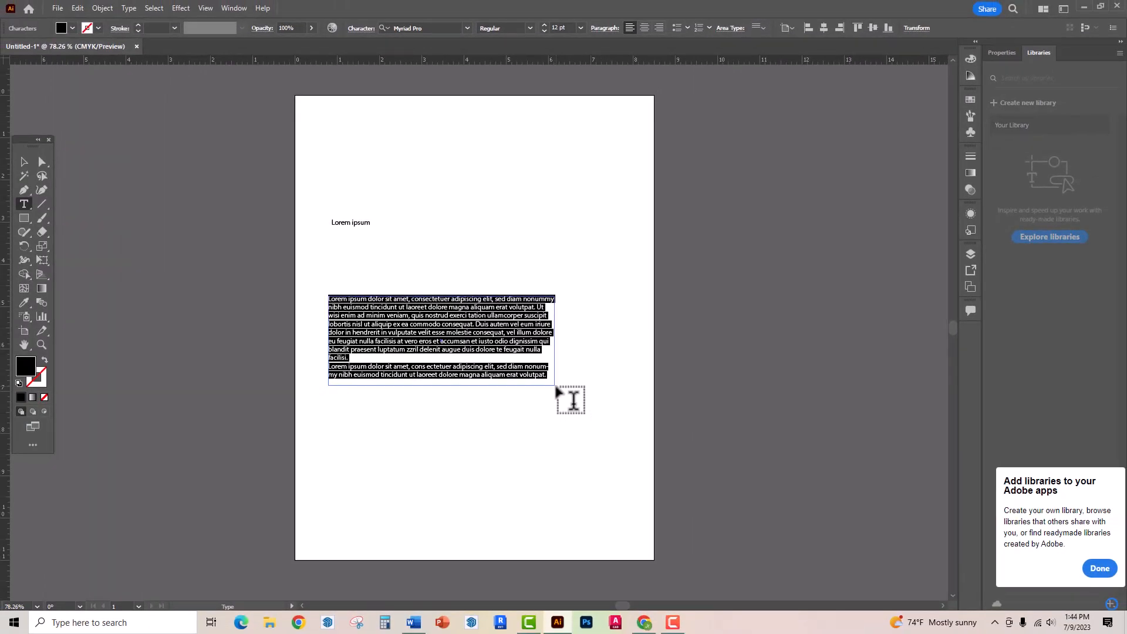
# Step: Widen the paragraph text box toward the artboard's right edge and adjust its height so all the placeholder text fits
pyautogui.click(22, 161)
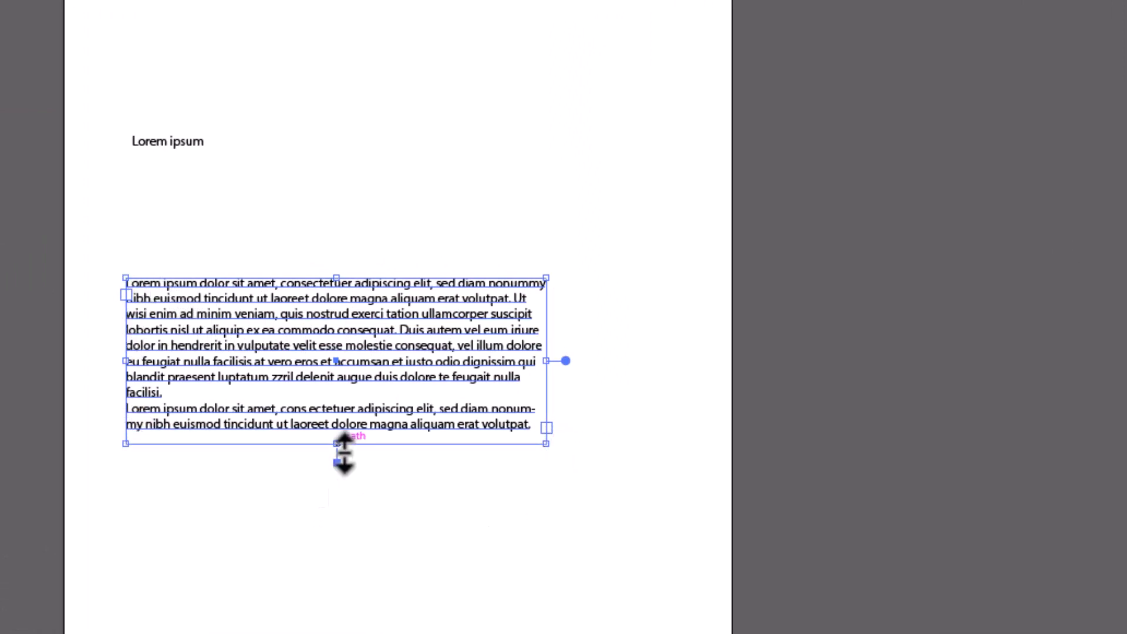
pyautogui.moveTo(338, 451); pyautogui.dragTo(340, 374)
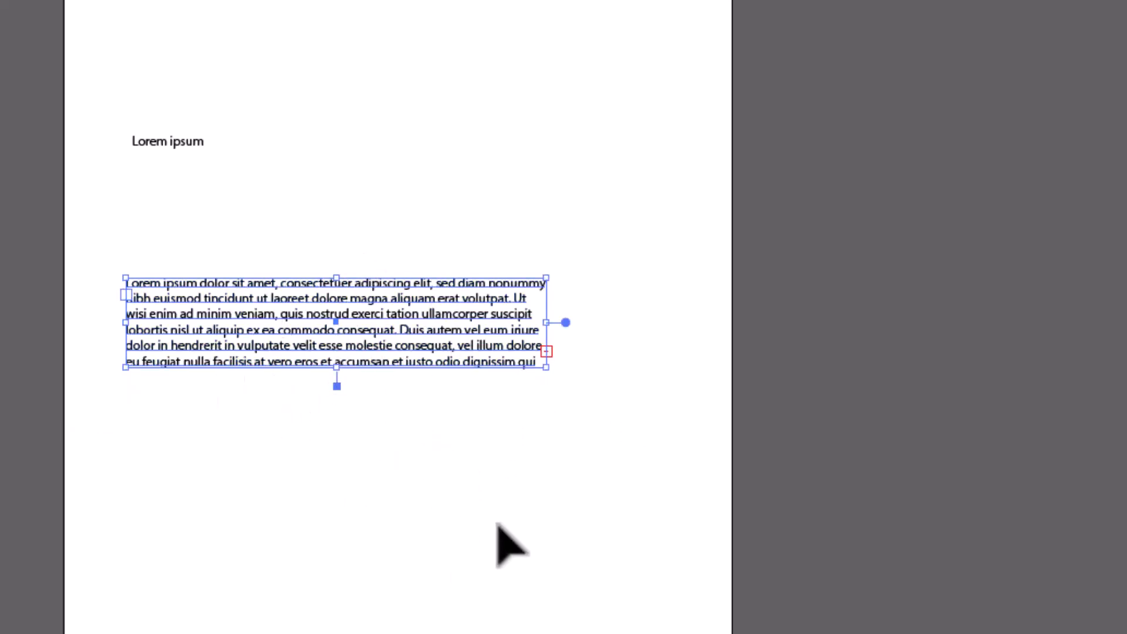
pyautogui.click(546, 351)
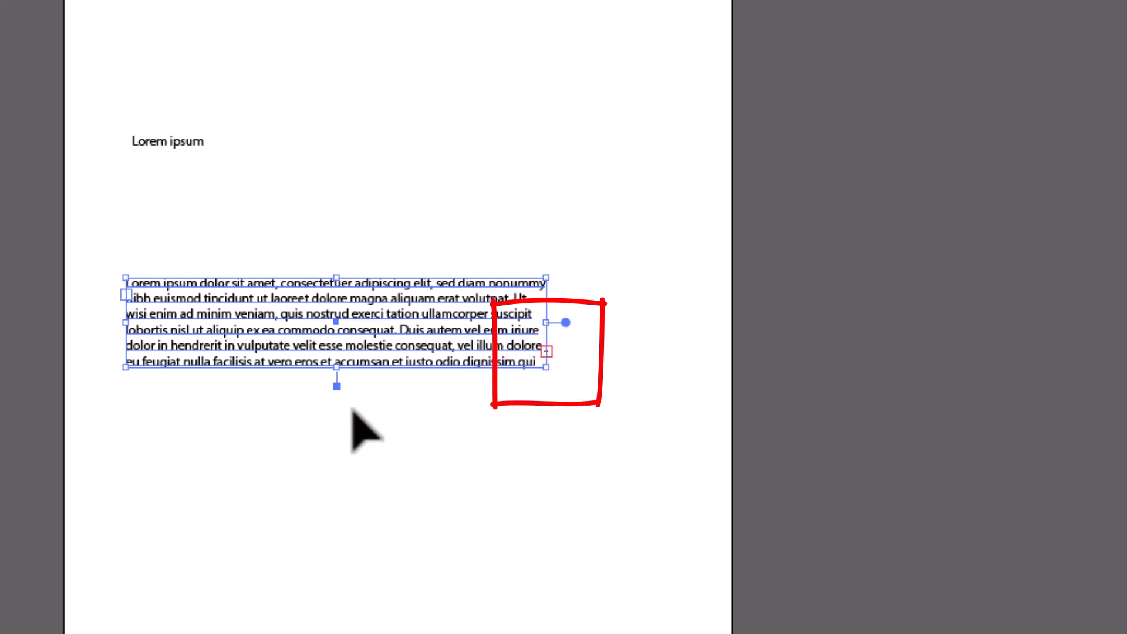
pyautogui.moveTo(553, 322); pyautogui.dragTo(671, 325)
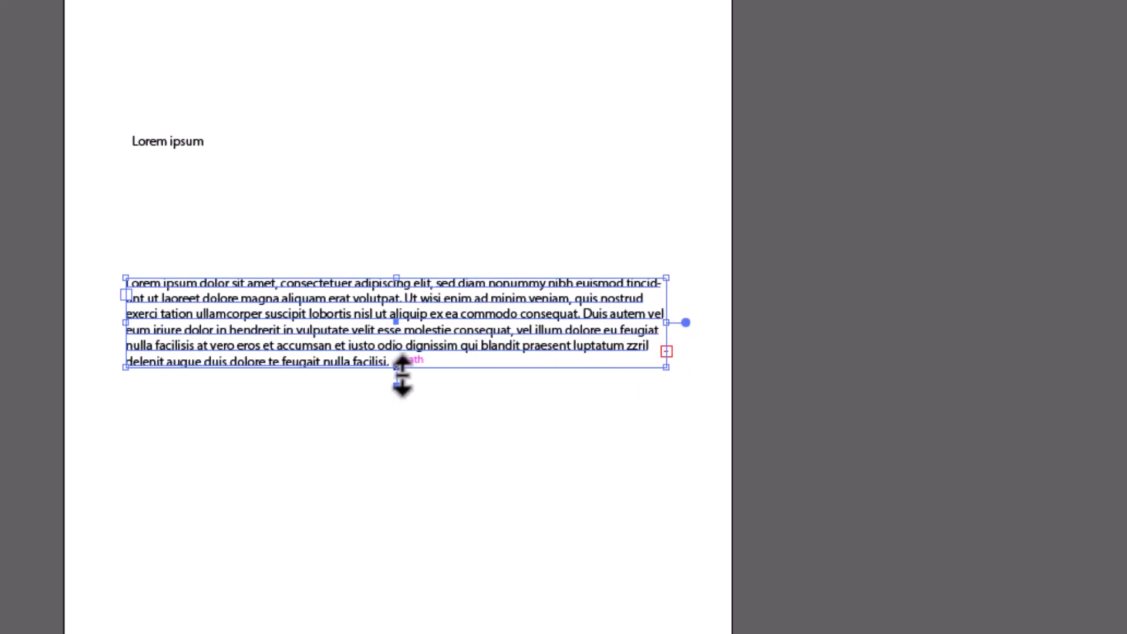
pyautogui.moveTo(402, 379); pyautogui.dragTo(402, 434)
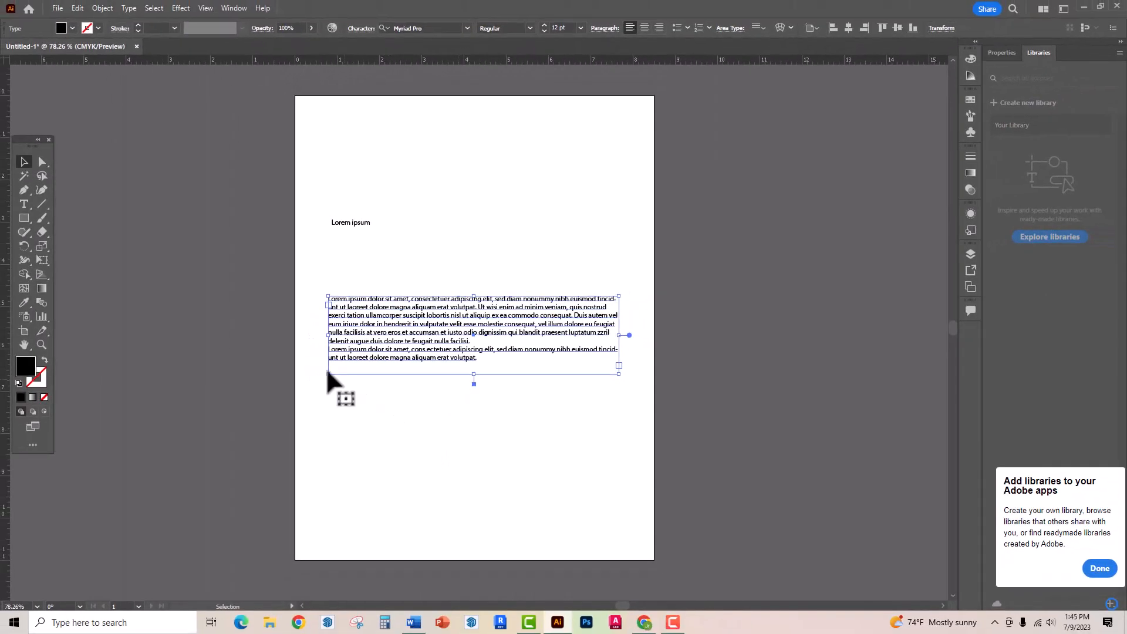
# Step: Replace all the placeholder text in the paragraph text box with "MacKenzie Interior" and deselect the box
pyautogui.click(23, 204)
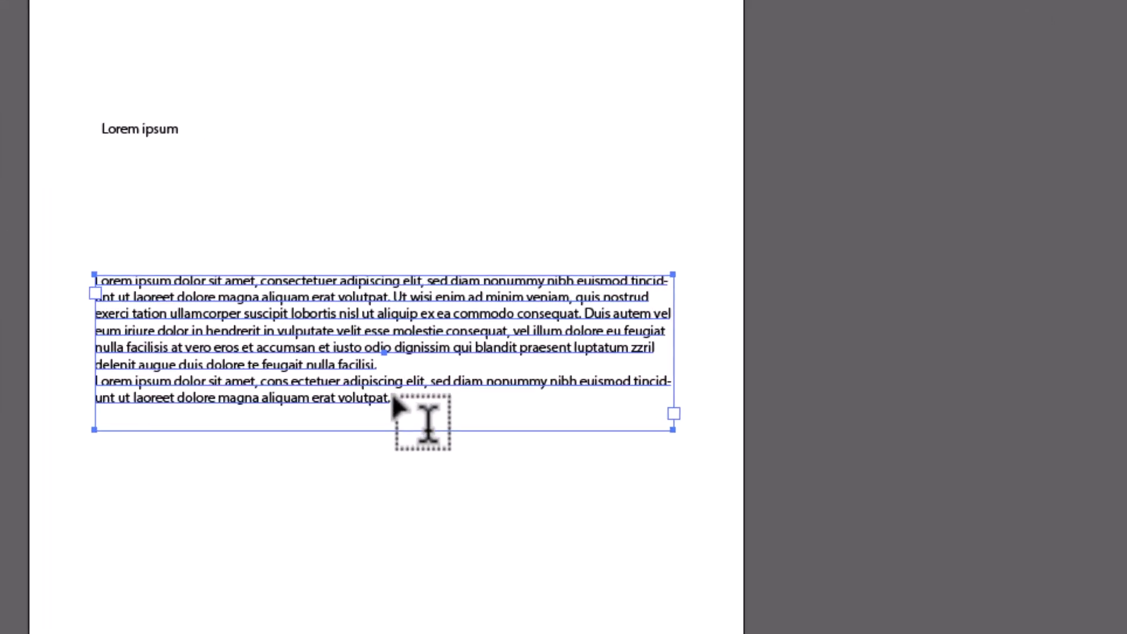
pyautogui.moveTo(390, 398); pyautogui.dragTo(90, 259)
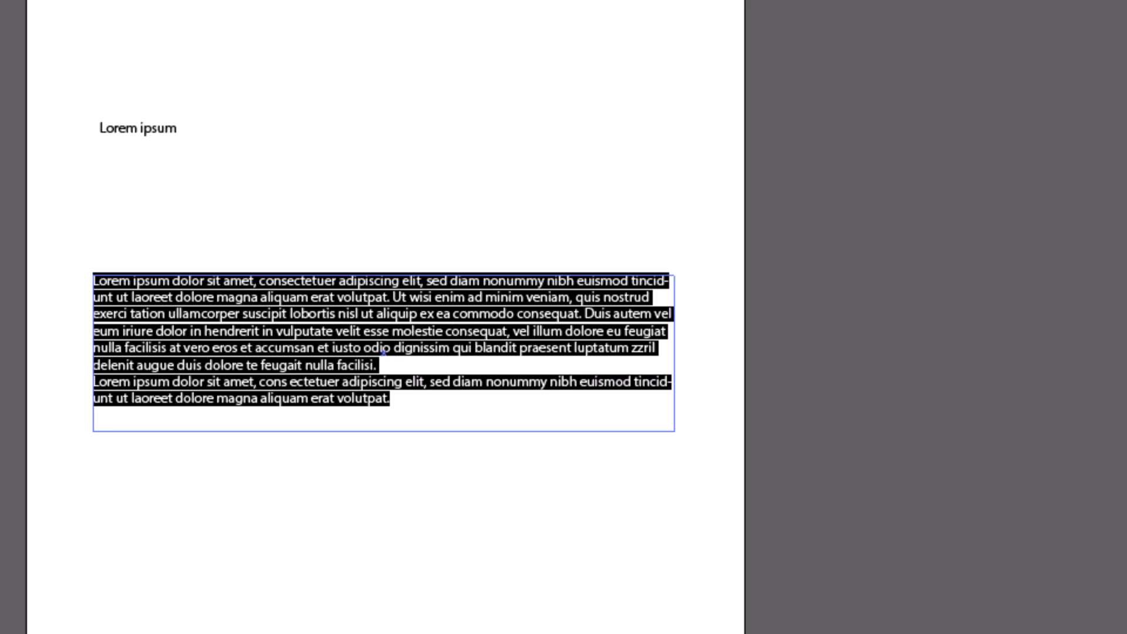
pyautogui.write('MAck')
pyautogui.press('BackSpace')
pyautogui.press('BackSpace')
pyautogui.press('BackSpace')
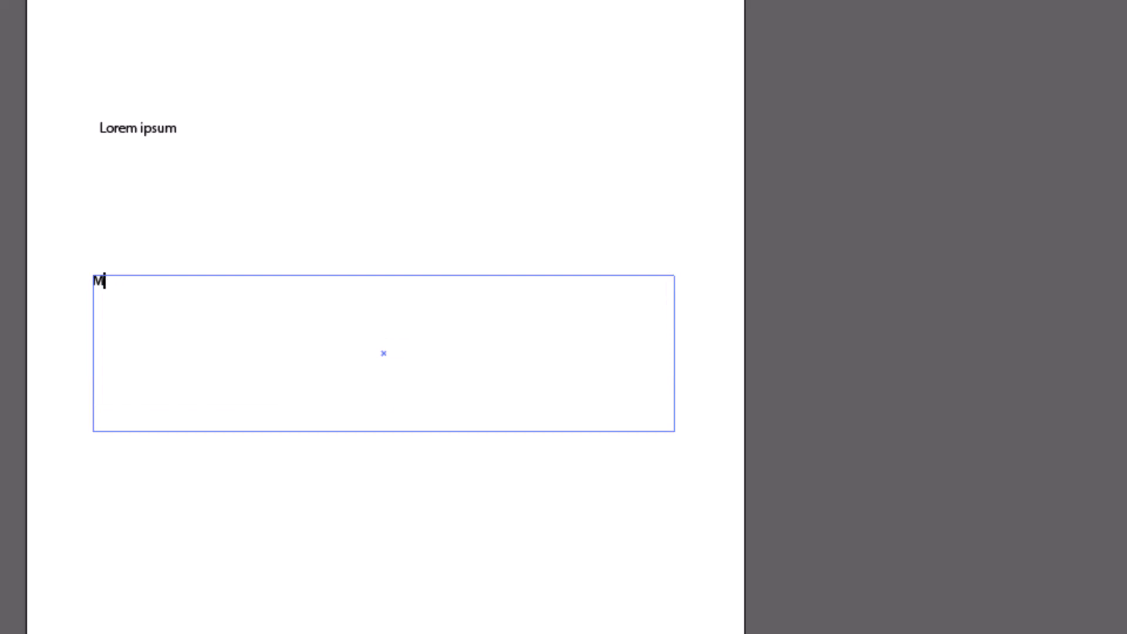
pyautogui.write('ackenzie Interior')
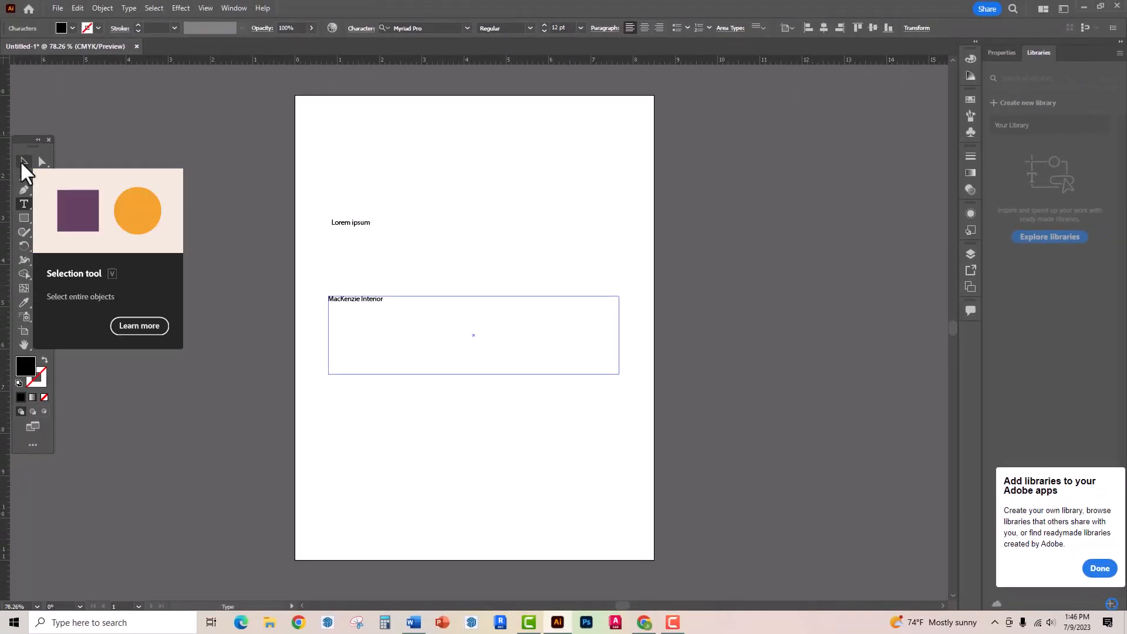
pyautogui.click(22, 162)
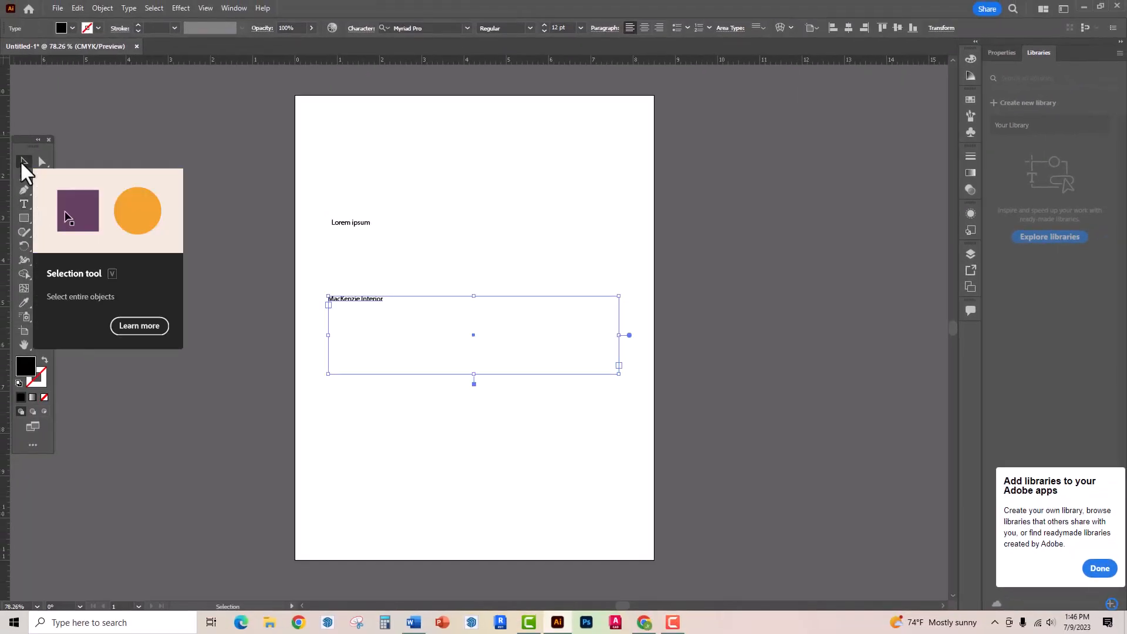
pyautogui.click(577, 261)
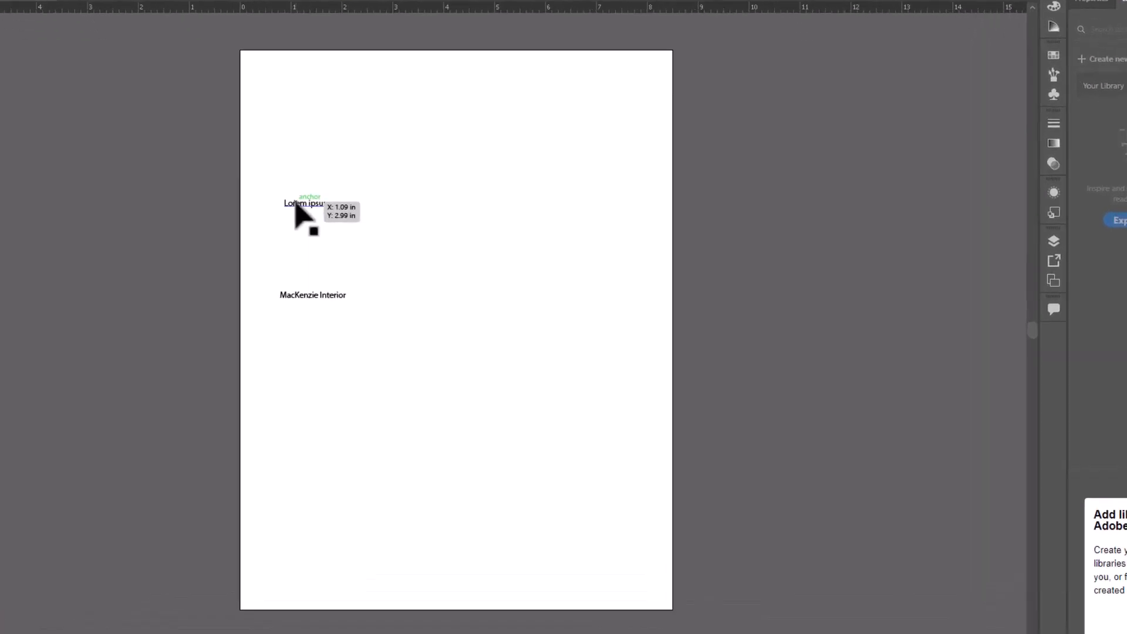
# Step: Replace the "Lorem ipsum" point text with "MacKenzie Interiors" and deselect it
pyautogui.click(135, 140)
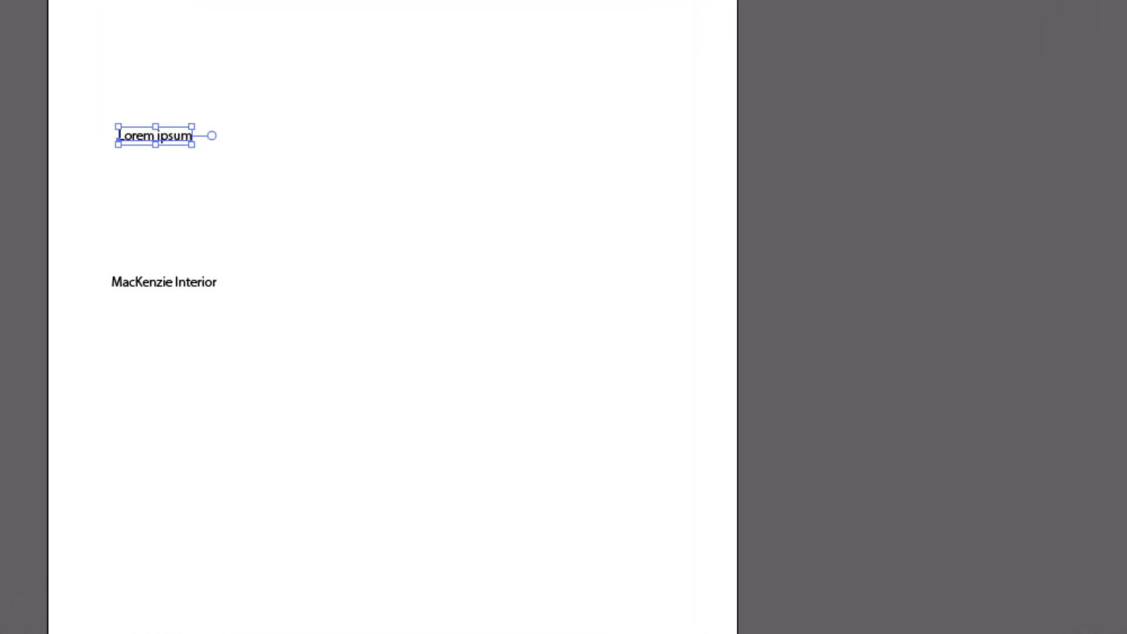
pyautogui.press('t')
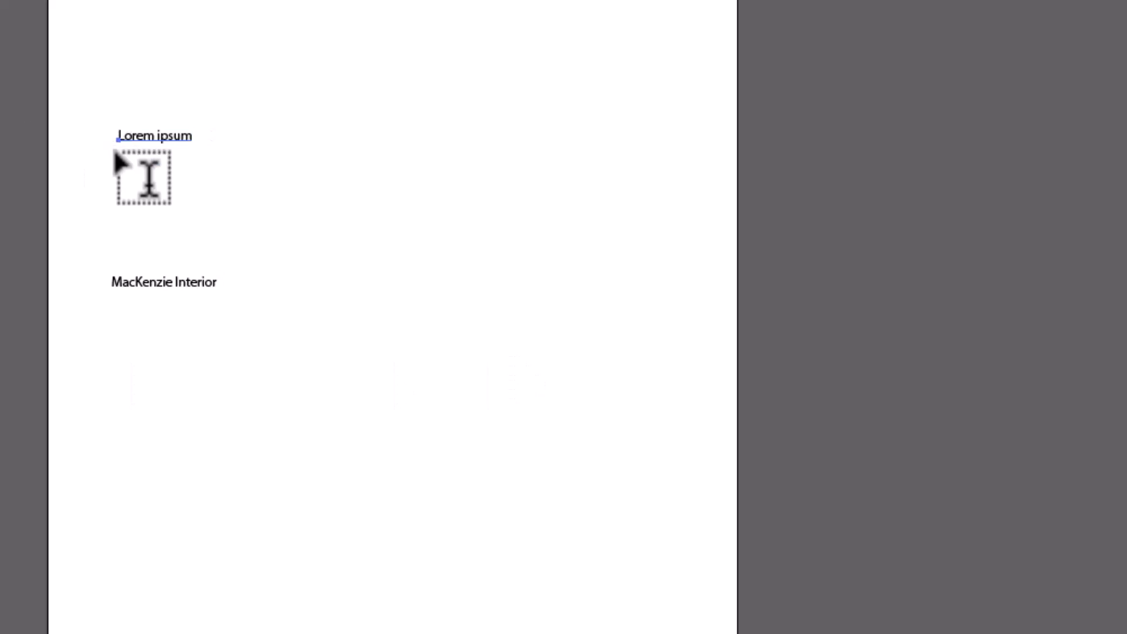
pyautogui.moveTo(193, 134); pyautogui.dragTo(113, 130)
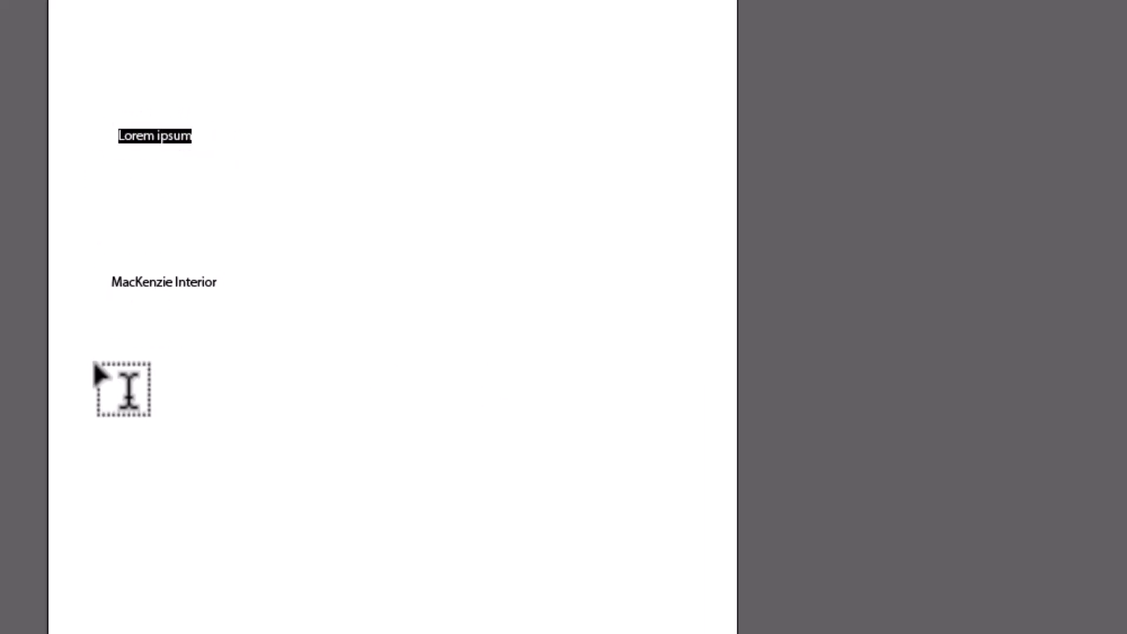
pyautogui.write('MAcK')
pyautogui.press('BackSpace')
pyautogui.press('BackSpace')
pyautogui.press('BackSpace')
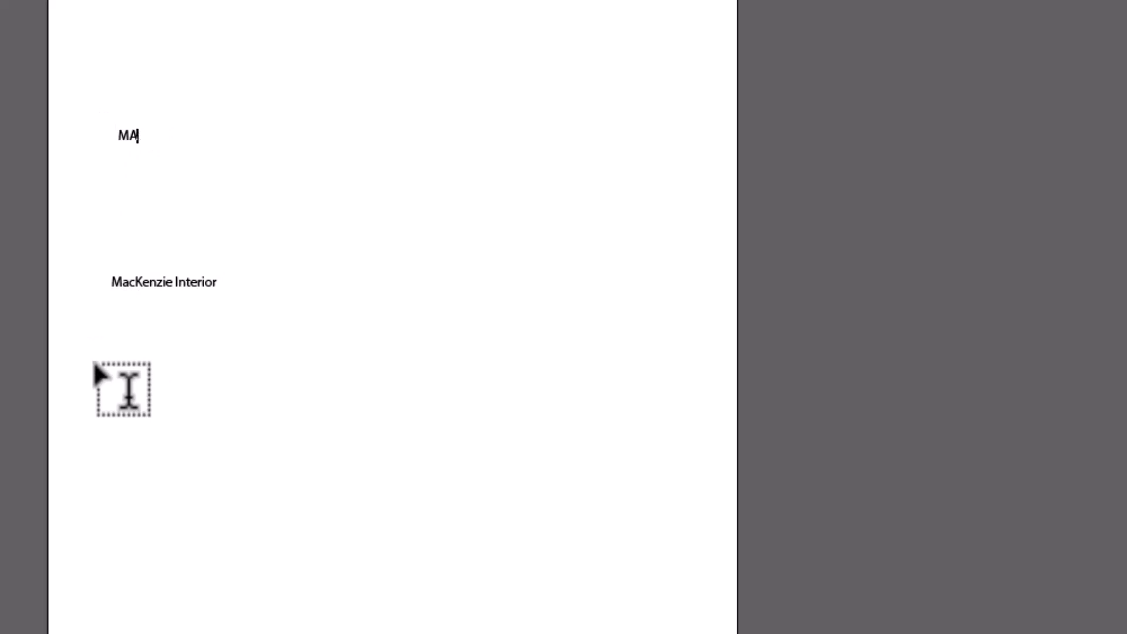
pyautogui.write('acKenzie Interiors')
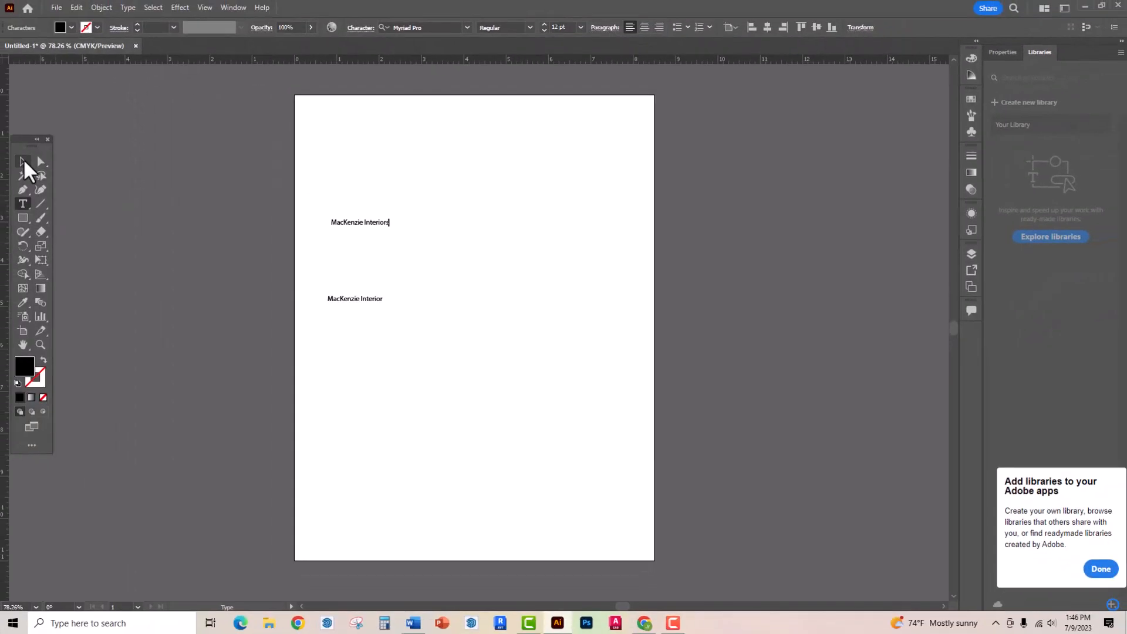
pyautogui.click(24, 161)
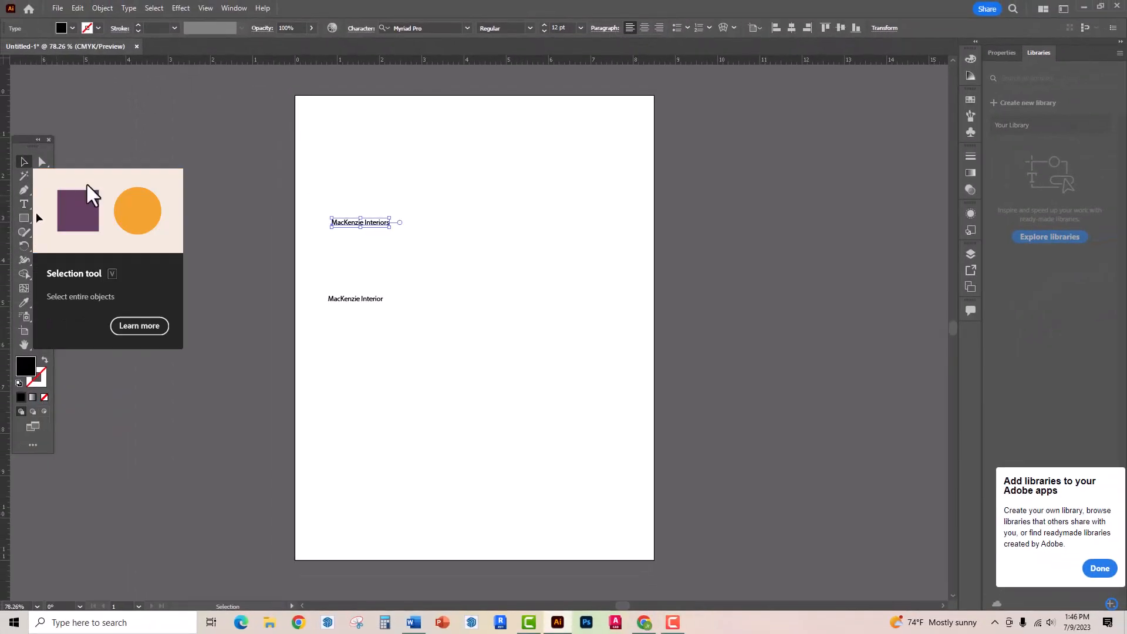
pyautogui.click(399, 164)
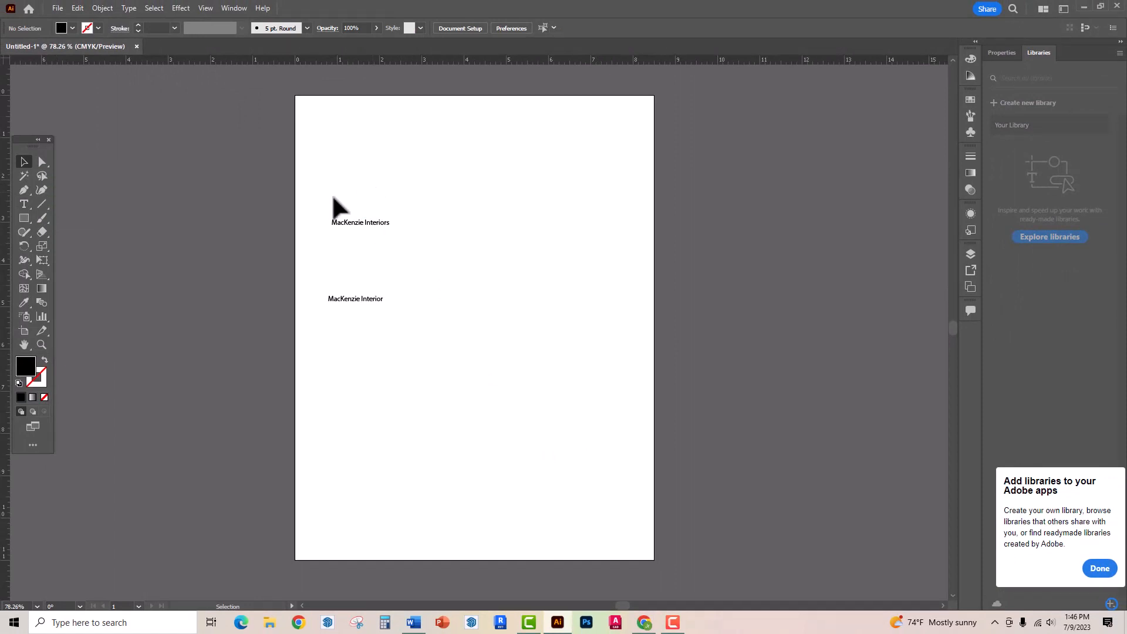
# Step: Recolor all of the "MacKenzie Interiors" point text with a light blue fill swatch and deselect it
pyautogui.scroll(1, 341, 217)
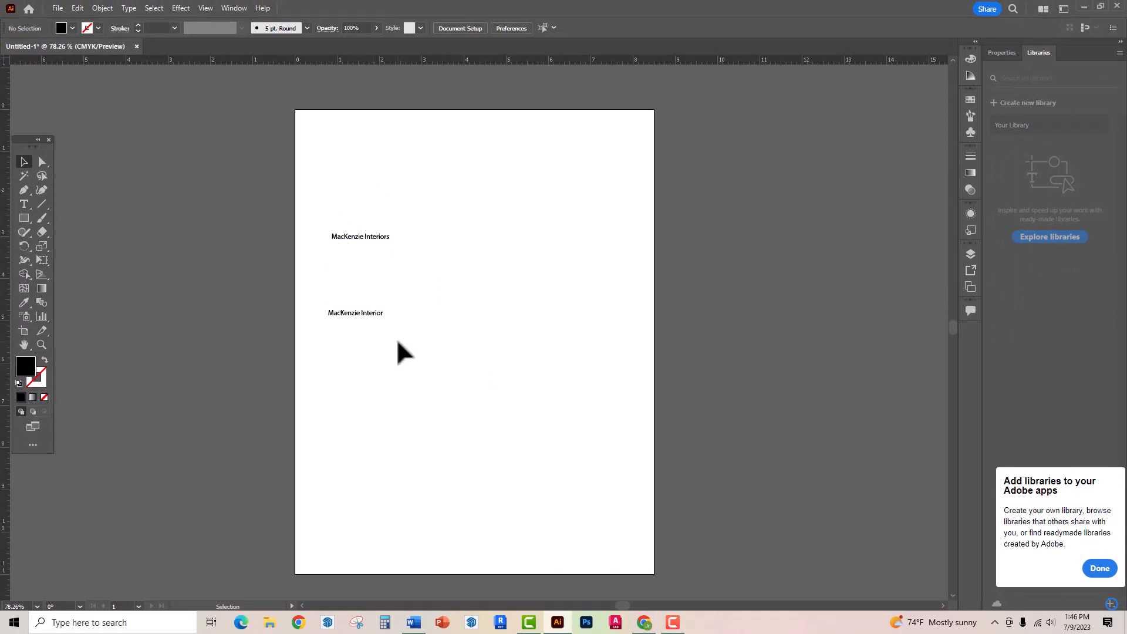
pyautogui.scroll(4, 350, 247)
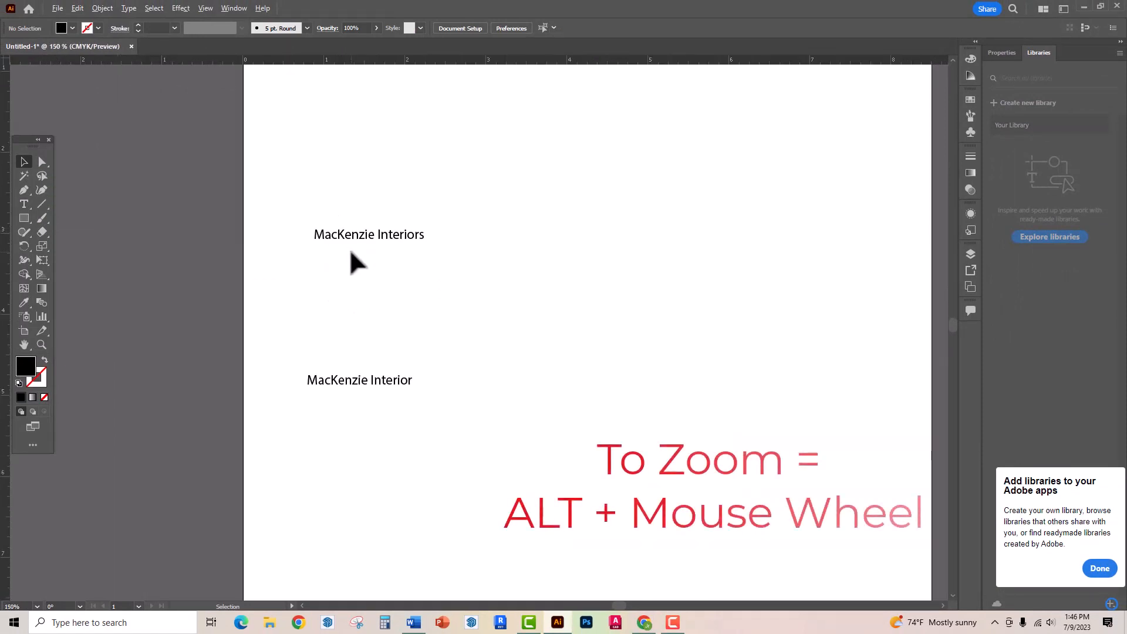
pyautogui.scroll(2, 350, 248)
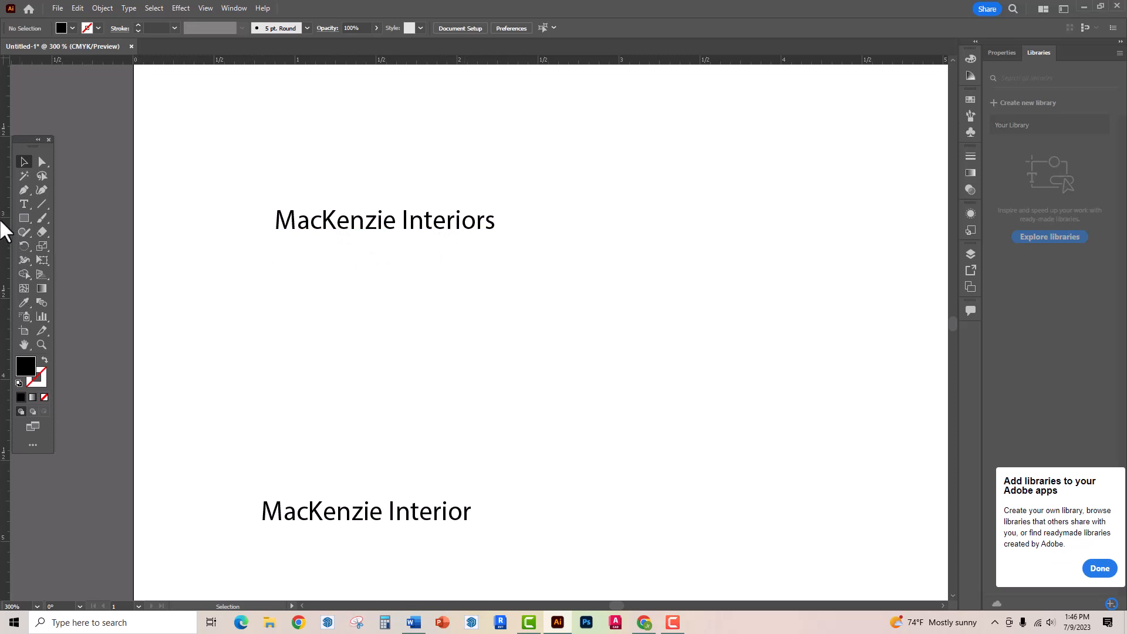
pyautogui.click(22, 206)
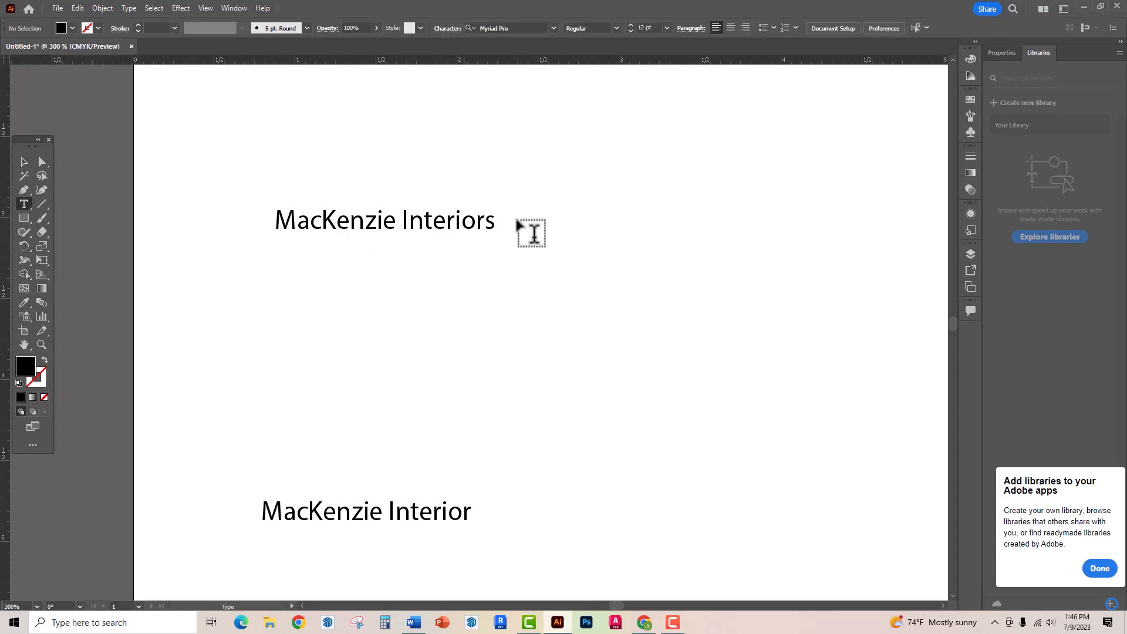
pyautogui.moveTo(495, 219); pyautogui.dragTo(264, 220)
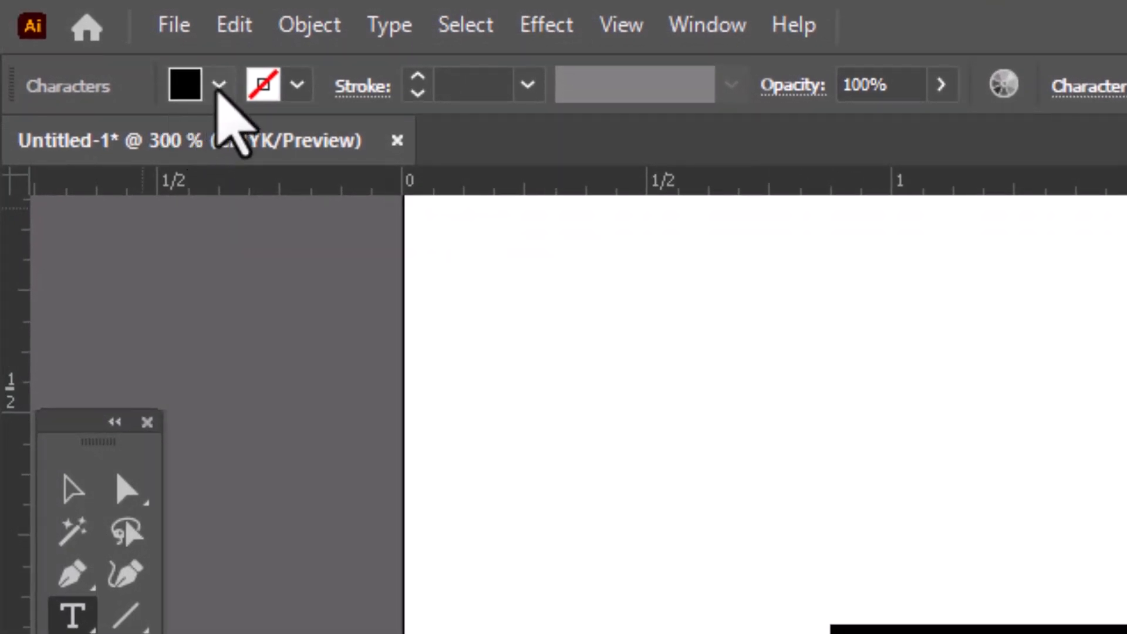
pyautogui.click(218, 85)
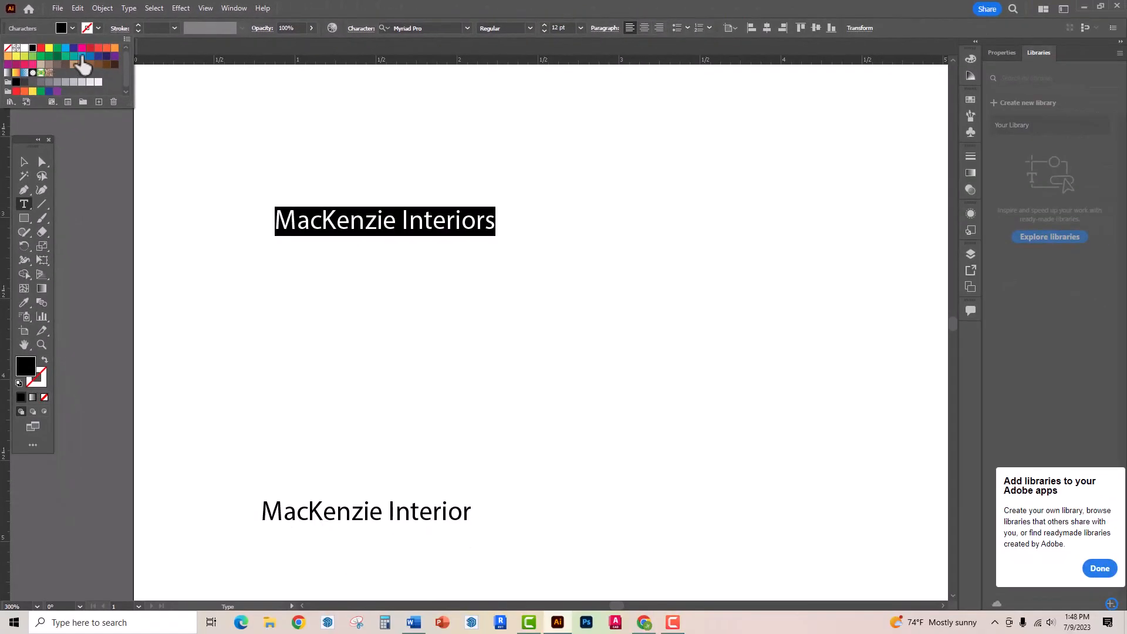
pyautogui.click(81, 57)
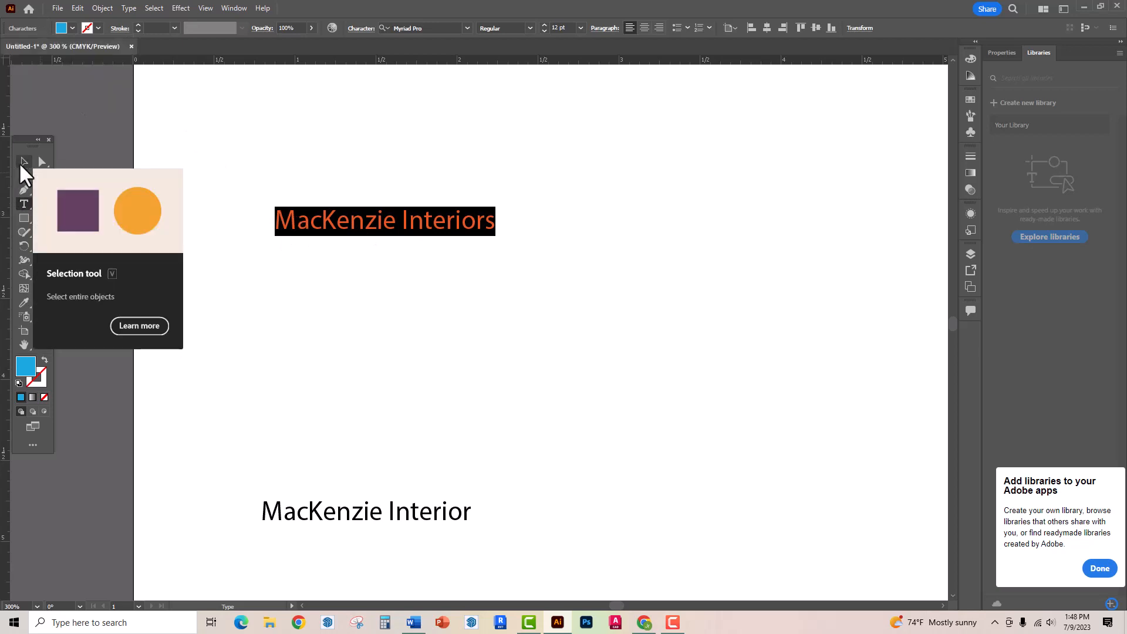
pyautogui.click(22, 165)
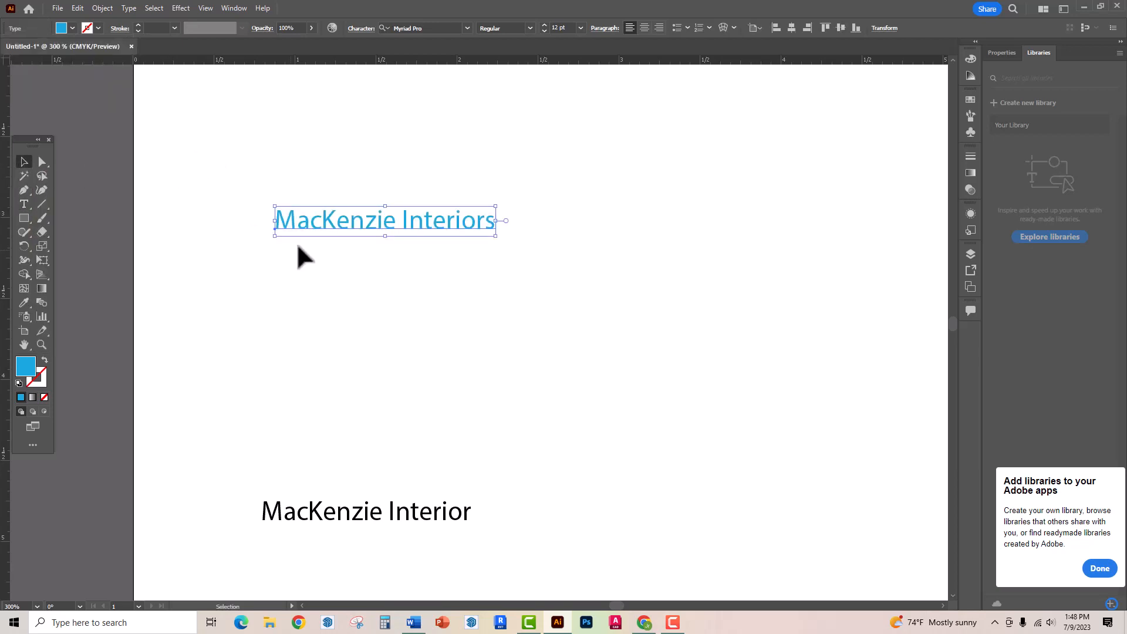
pyautogui.click(232, 253)
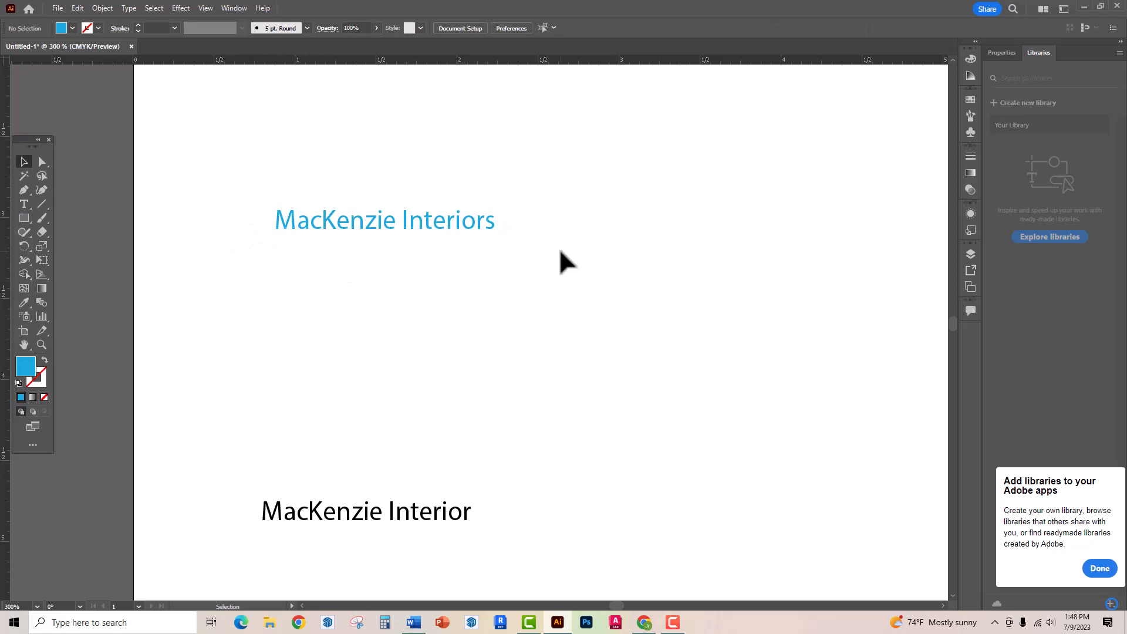
# Step: Change the fill of the whole "MacKenzie Interiors" point text to the magenta swatch and deselect it
pyautogui.click(24, 204)
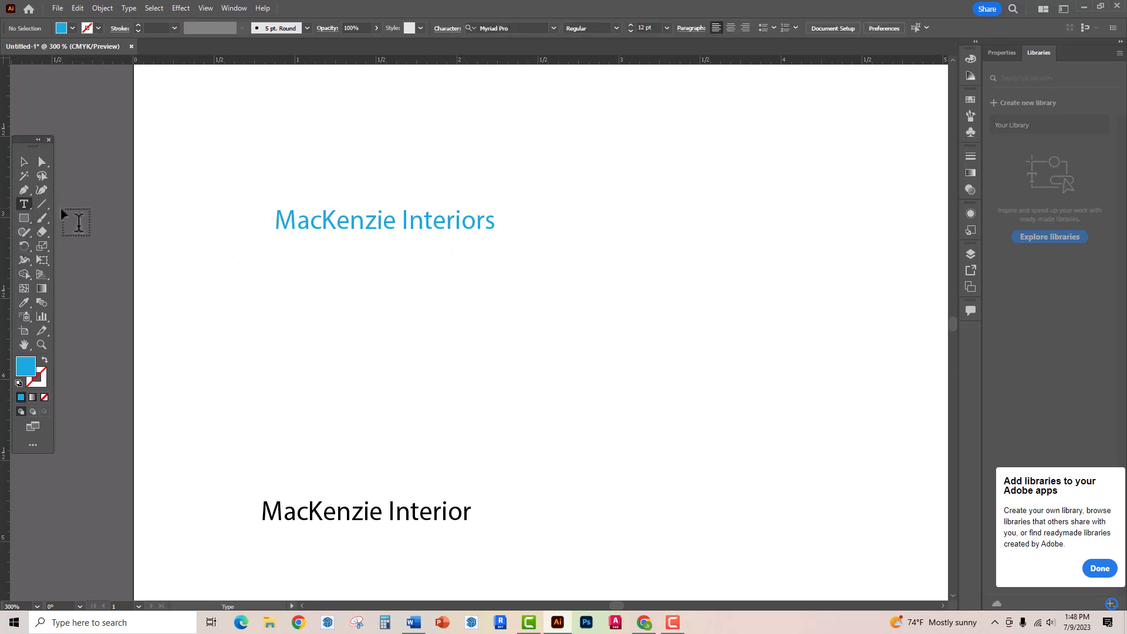
pyautogui.moveTo(494, 220); pyautogui.dragTo(274, 221)
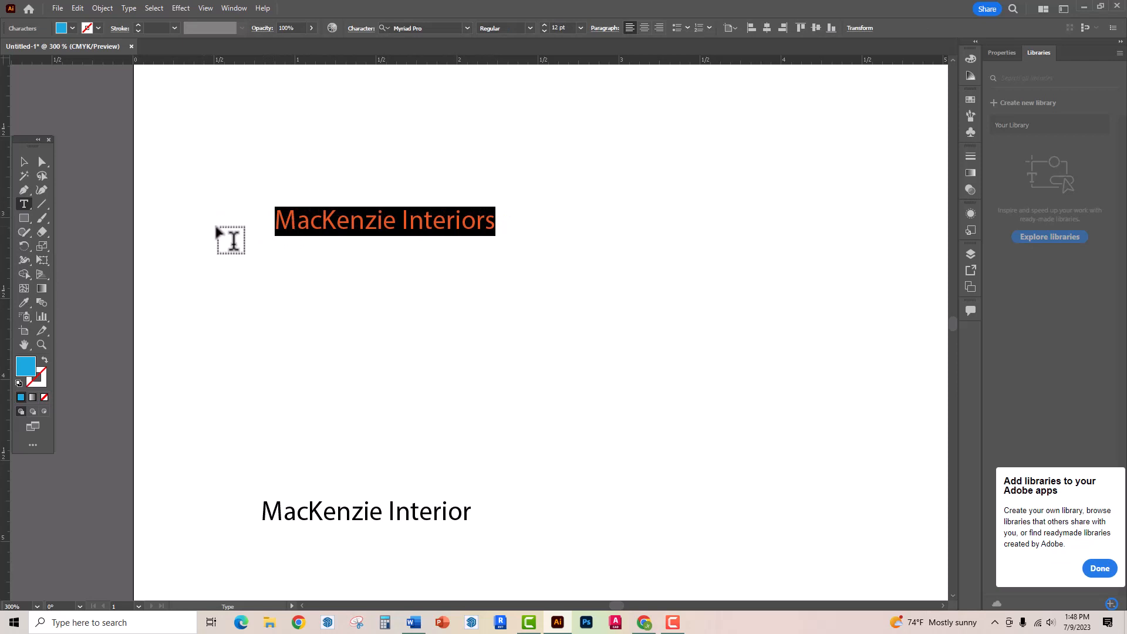
pyautogui.click(73, 28)
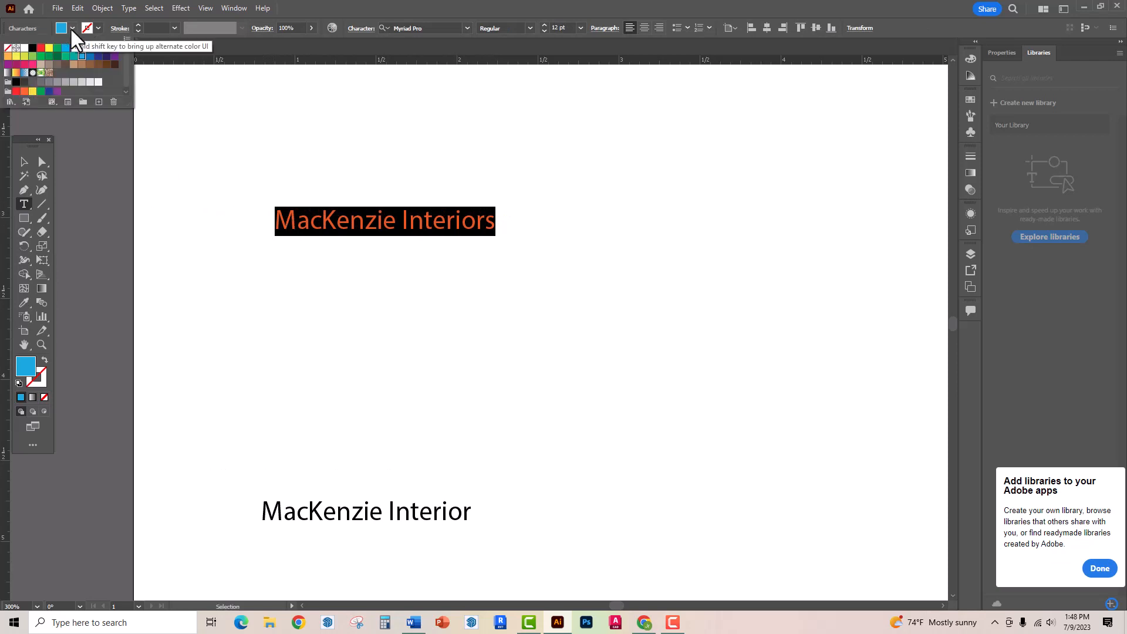
pyautogui.click(81, 48)
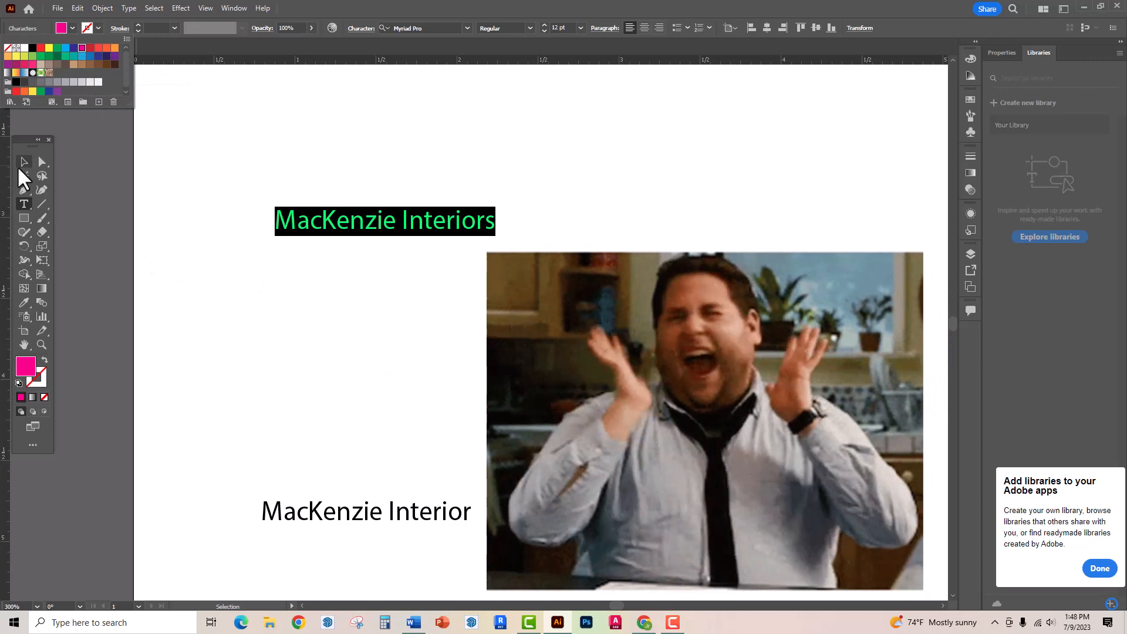
pyautogui.press('Escape')
pyautogui.click(244, 179)
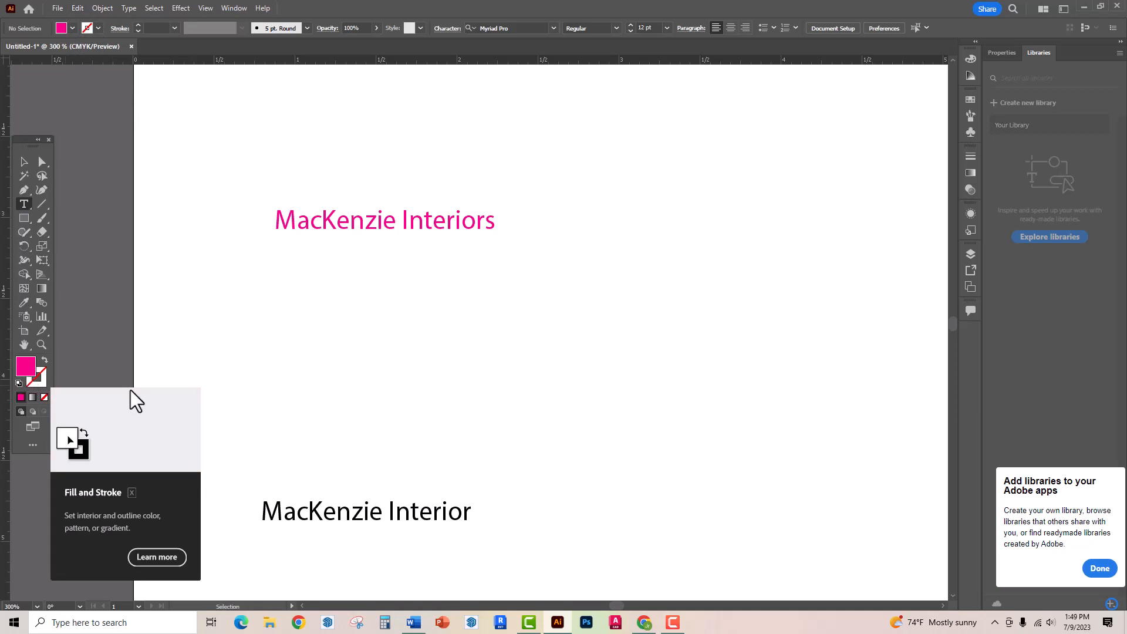
pyautogui.click(32, 386)
pyautogui.doubleClick(32, 386)
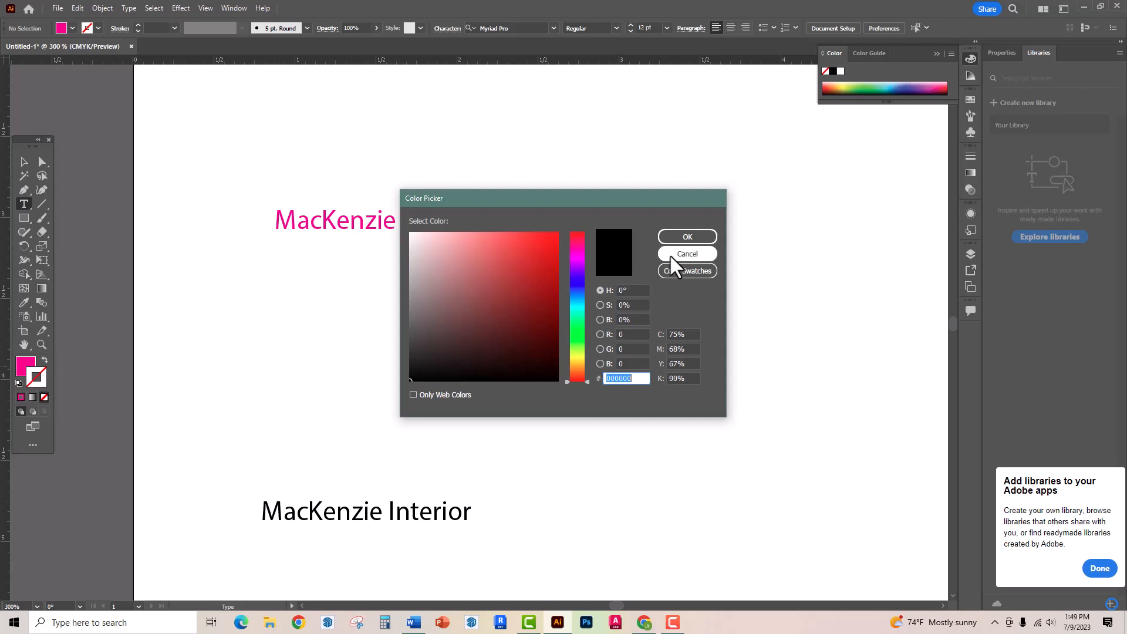
pyautogui.click(686, 254)
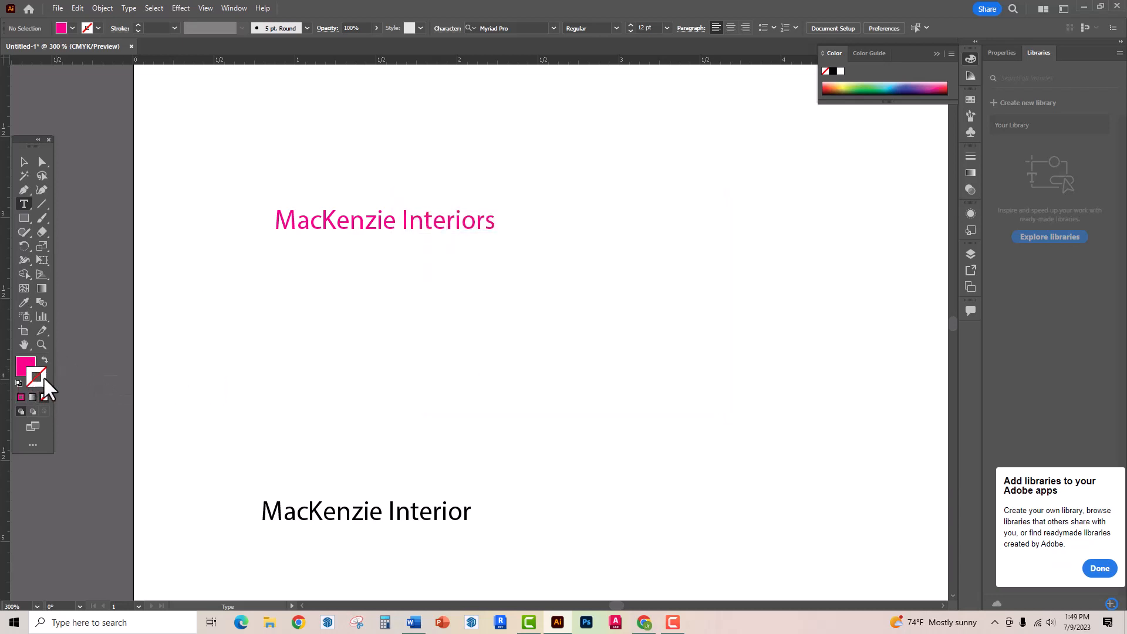
pyautogui.doubleClick(28, 368)
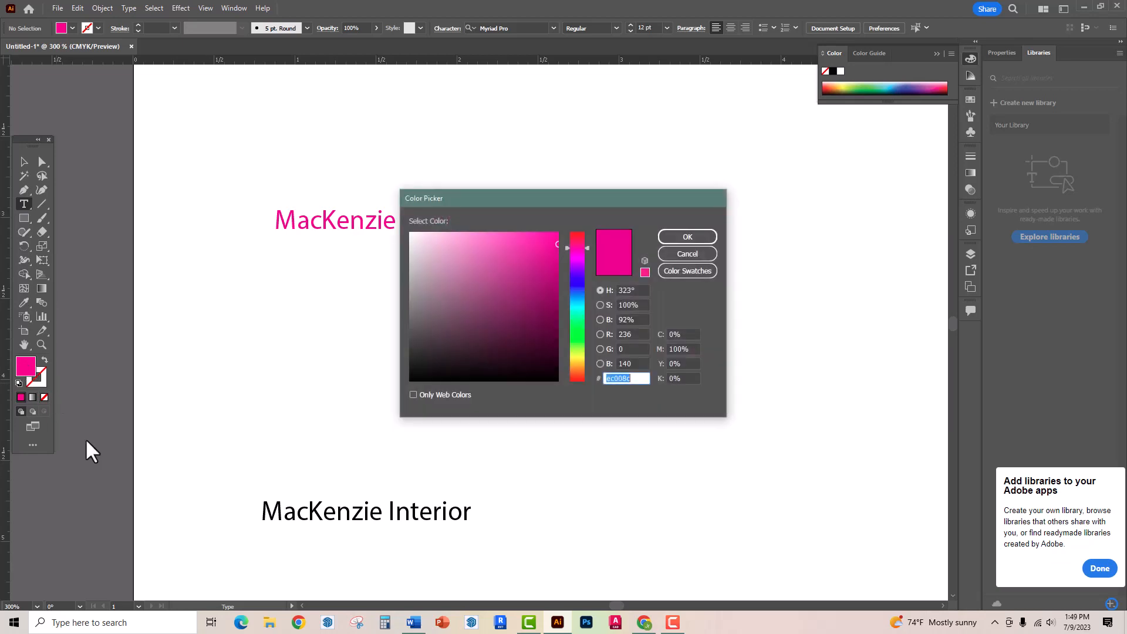
pyautogui.click(688, 255)
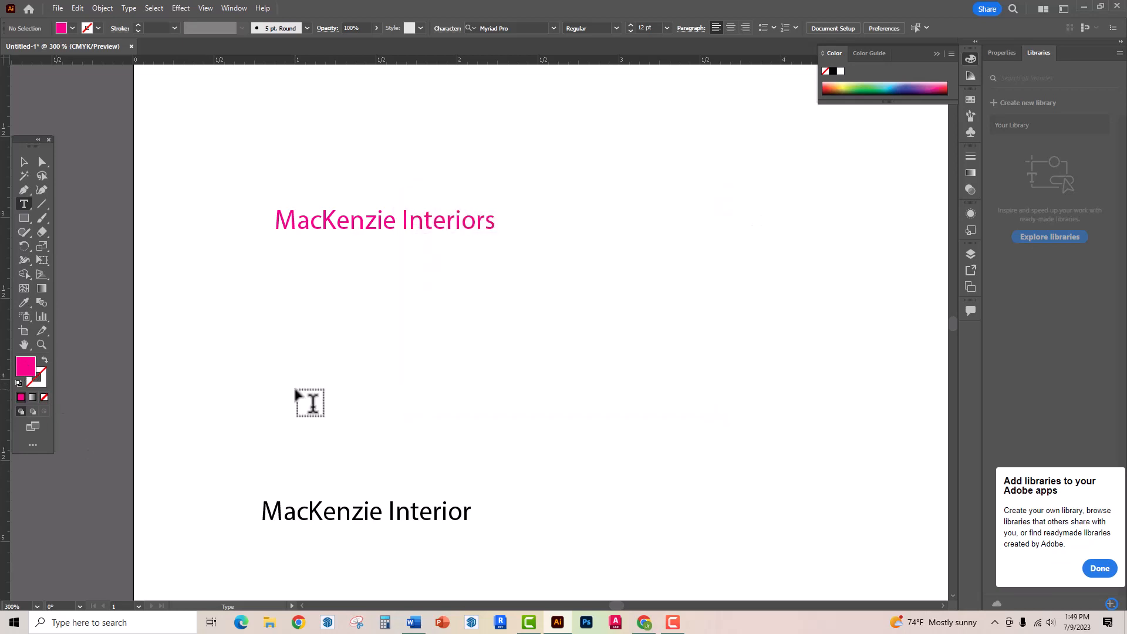
# Step: With no text selected, try several blue shades in the fill's Color Picker and accept 6767ce as the fill color
pyautogui.doubleClick(26, 368)
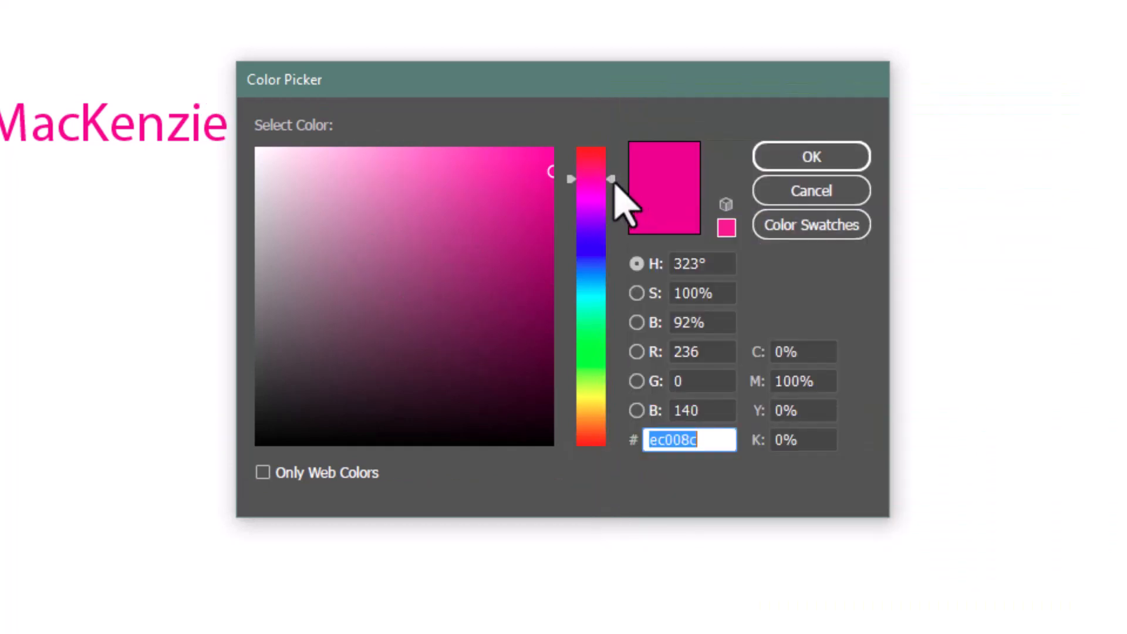
pyautogui.moveTo(615, 180); pyautogui.dragTo(613, 244)
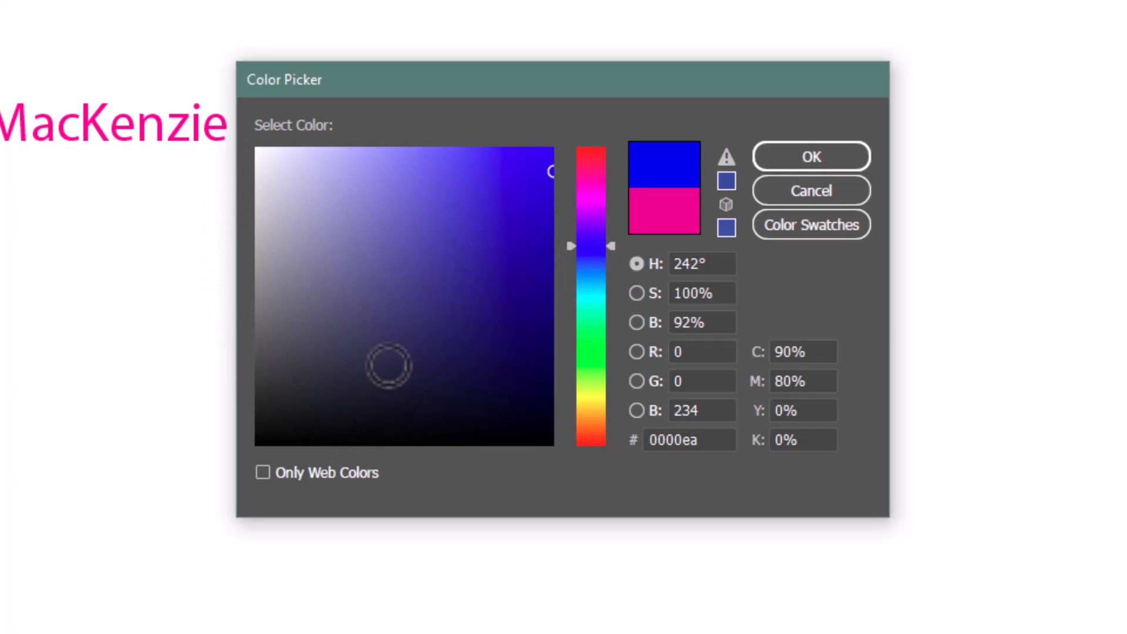
pyautogui.click(308, 208)
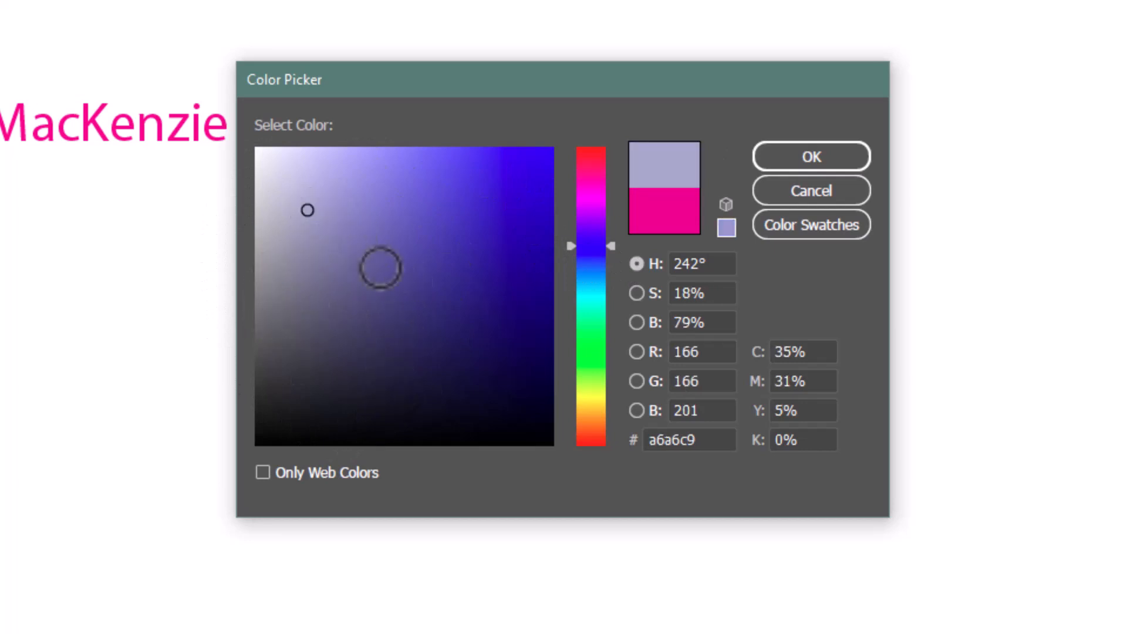
pyautogui.click(473, 363)
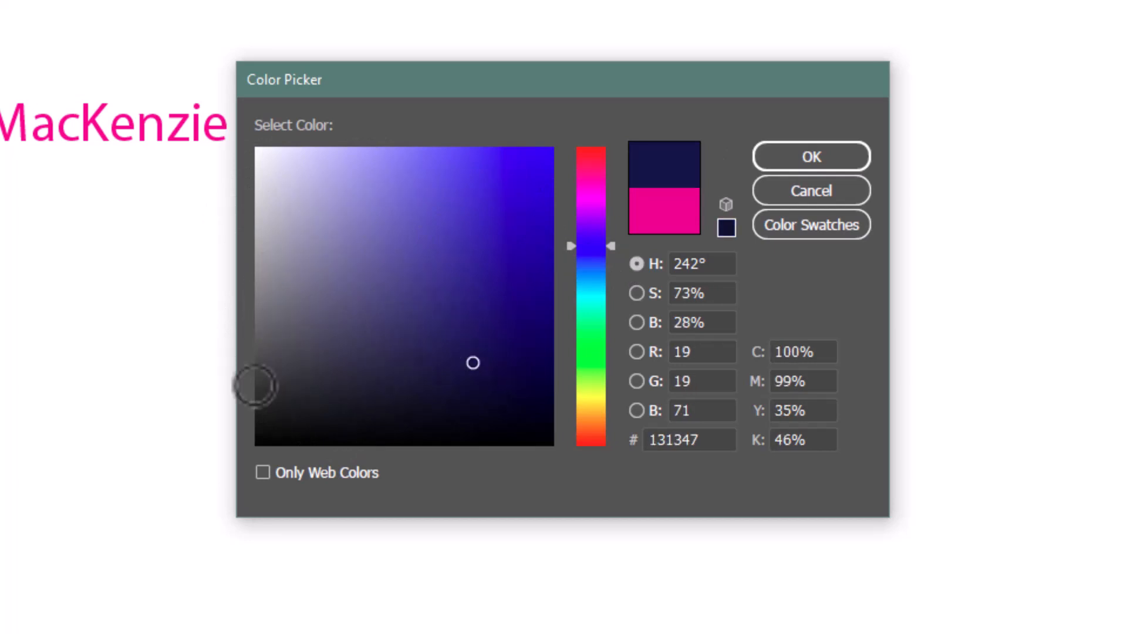
pyautogui.click(466, 239)
pyautogui.click(388, 297)
pyautogui.click(388, 226)
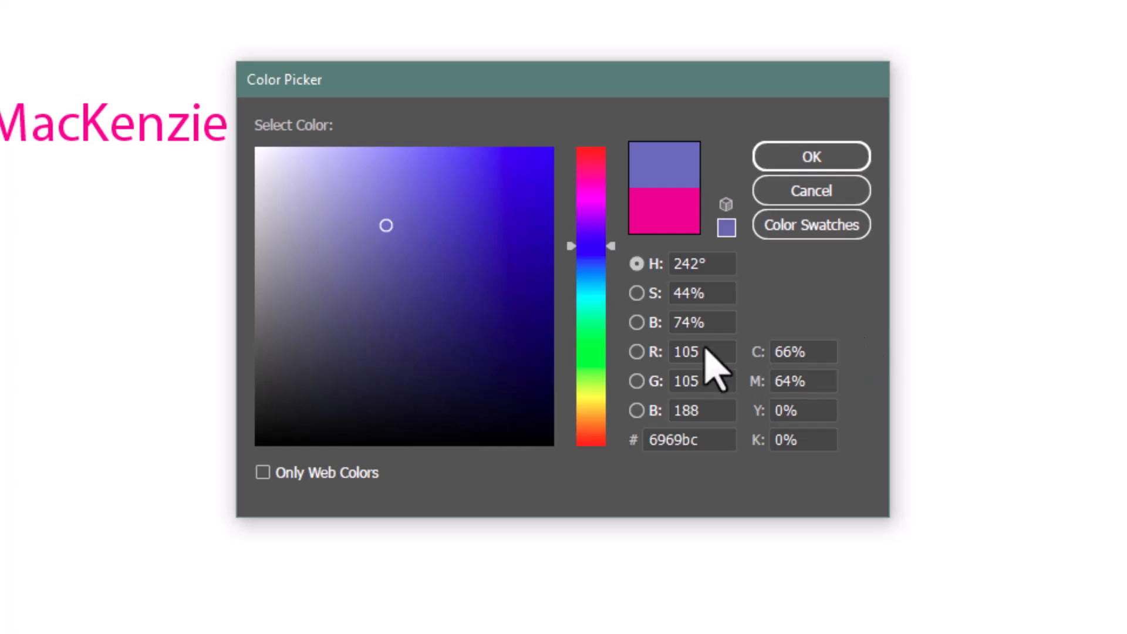
pyautogui.click(458, 234)
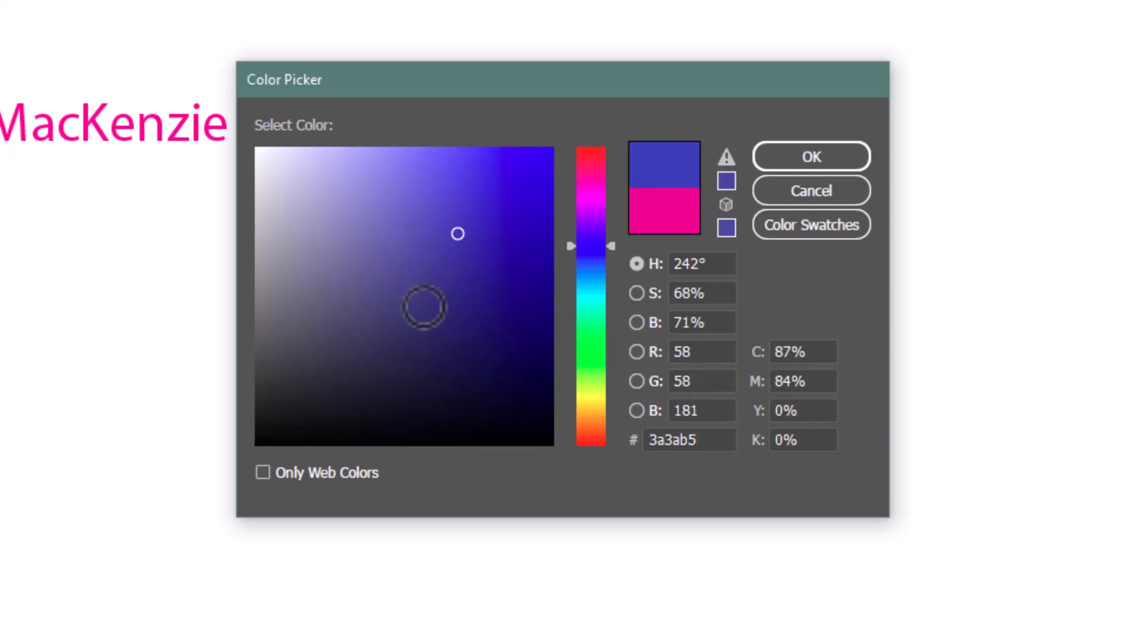
pyautogui.click(392, 311)
pyautogui.click(460, 270)
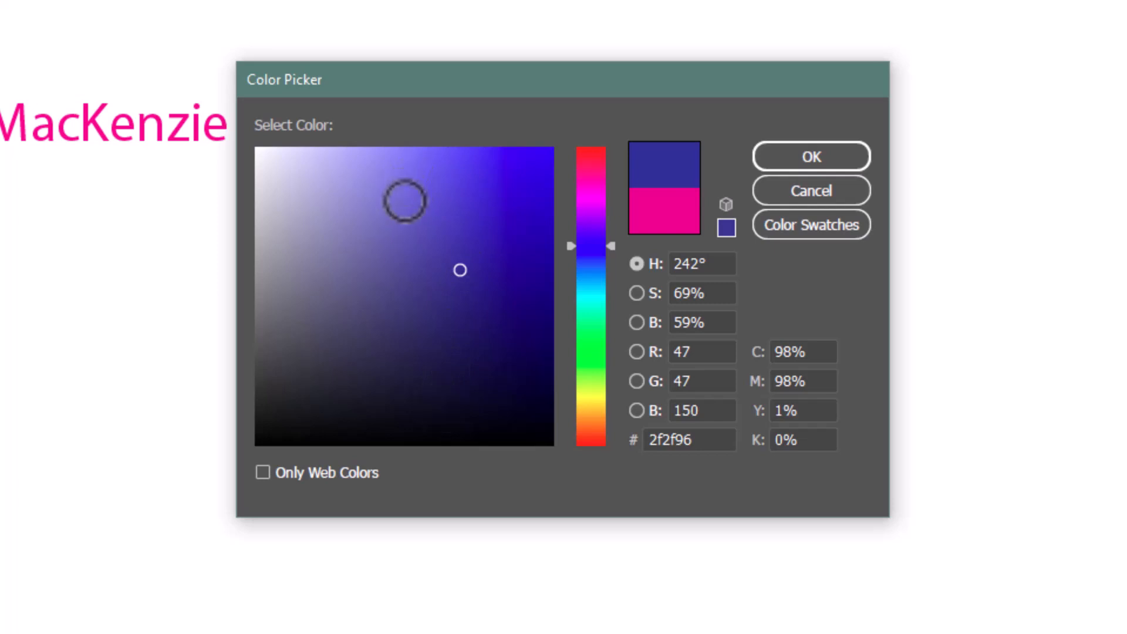
pyautogui.click(404, 205)
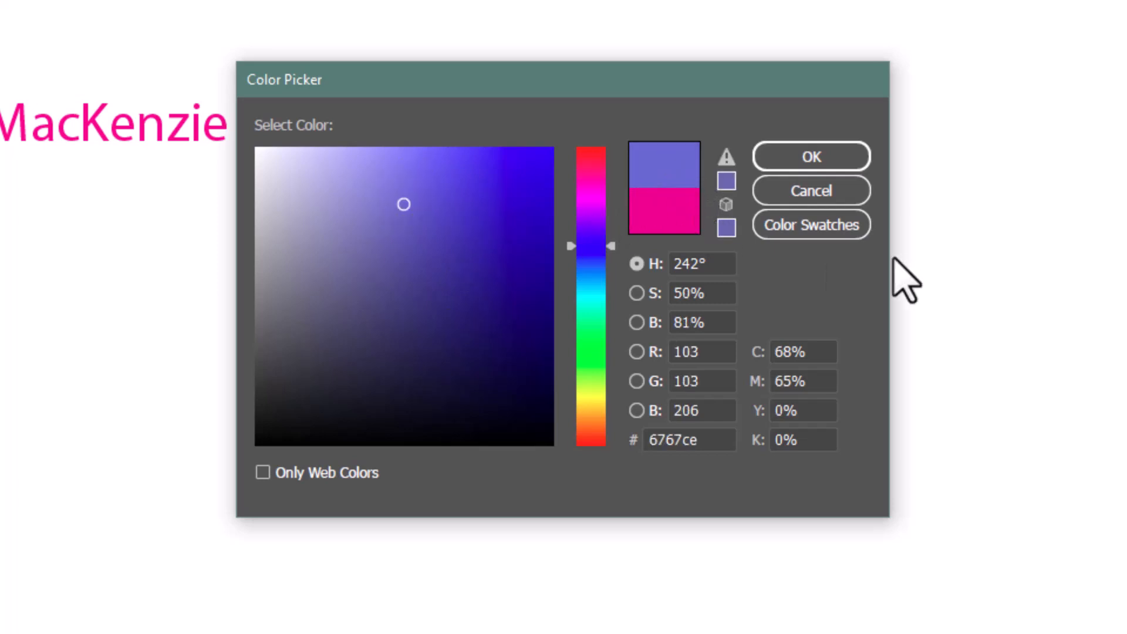
pyautogui.click(820, 156)
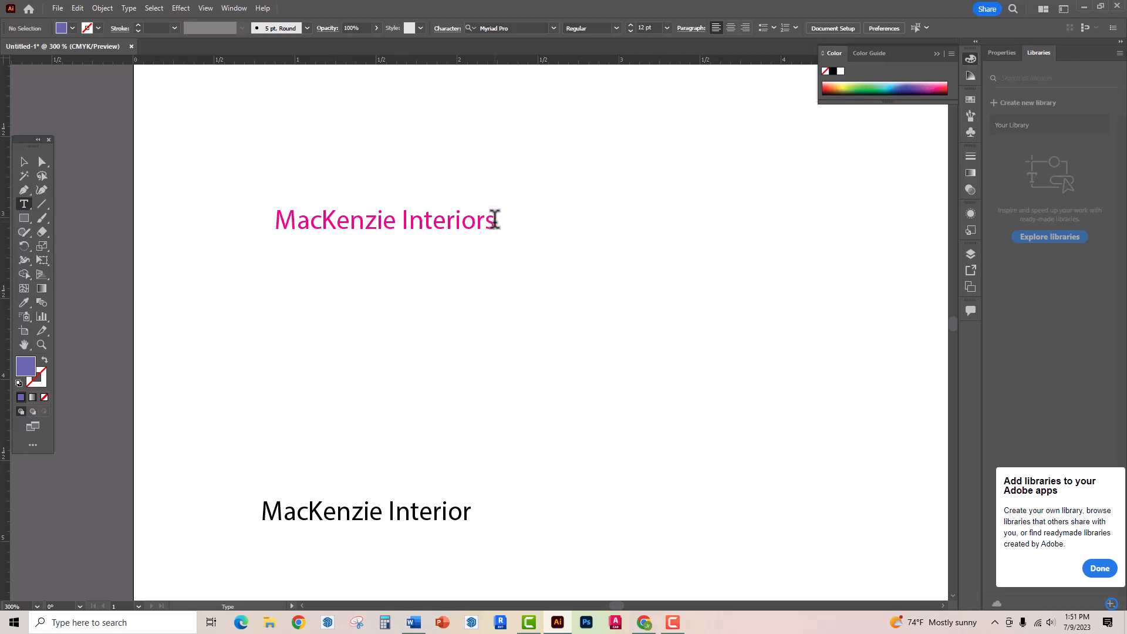
# Step: Recolor the whole "MacKenzie Interiors" point text with the custom blue fill 5766ce and finish editing the text
pyautogui.moveTo(495, 219)
pyautogui.mouseDown()
pyautogui.moveTo(297, 222)
pyautogui.moveTo(487, 222)
pyautogui.moveTo(492, 235)
pyautogui.mouseUp()
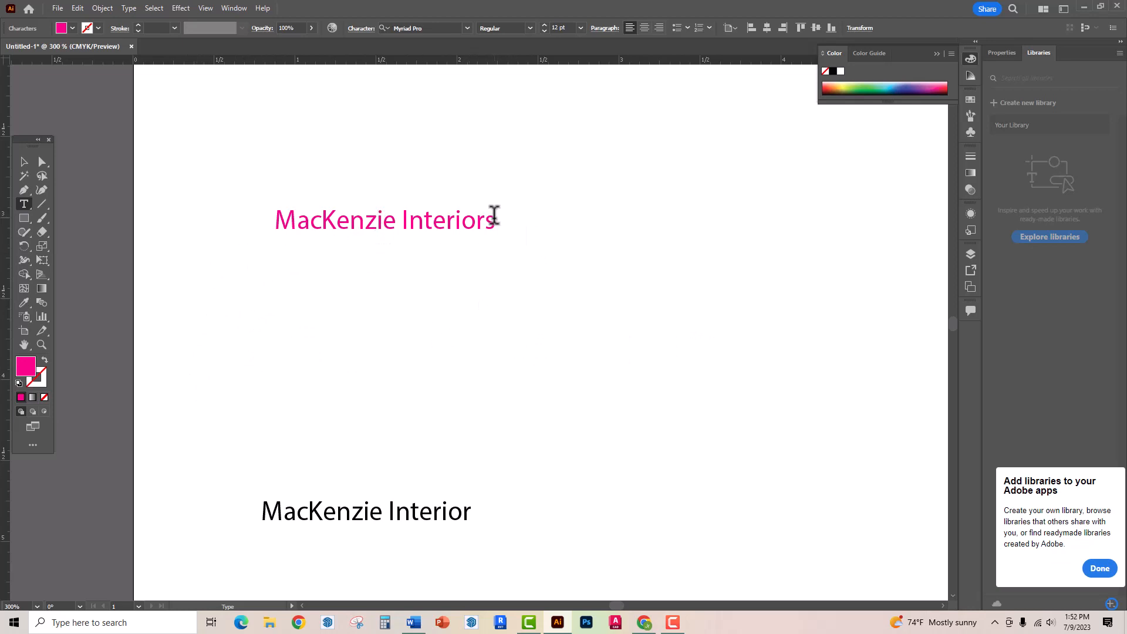
pyautogui.moveTo(494, 220); pyautogui.dragTo(269, 217)
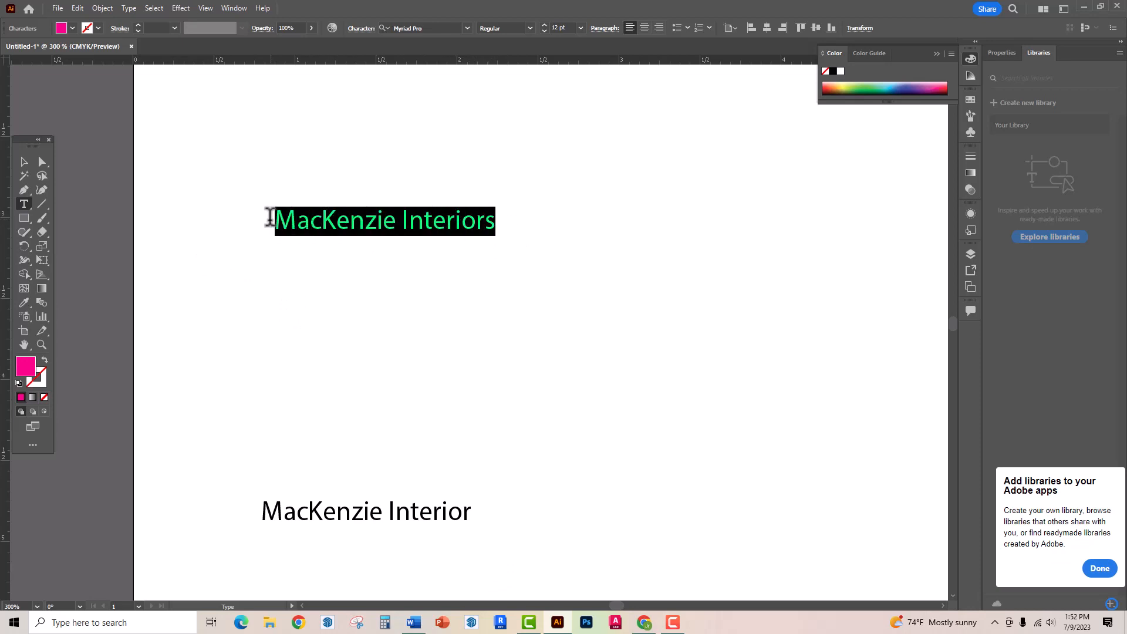
pyautogui.doubleClick(22, 373)
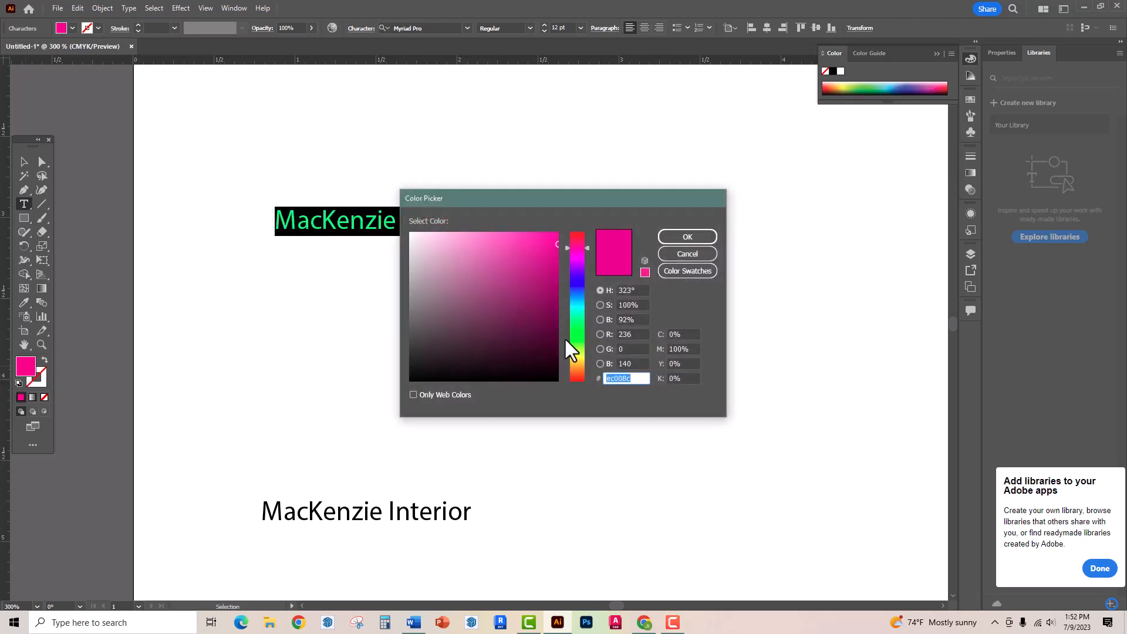
pyautogui.click(578, 272)
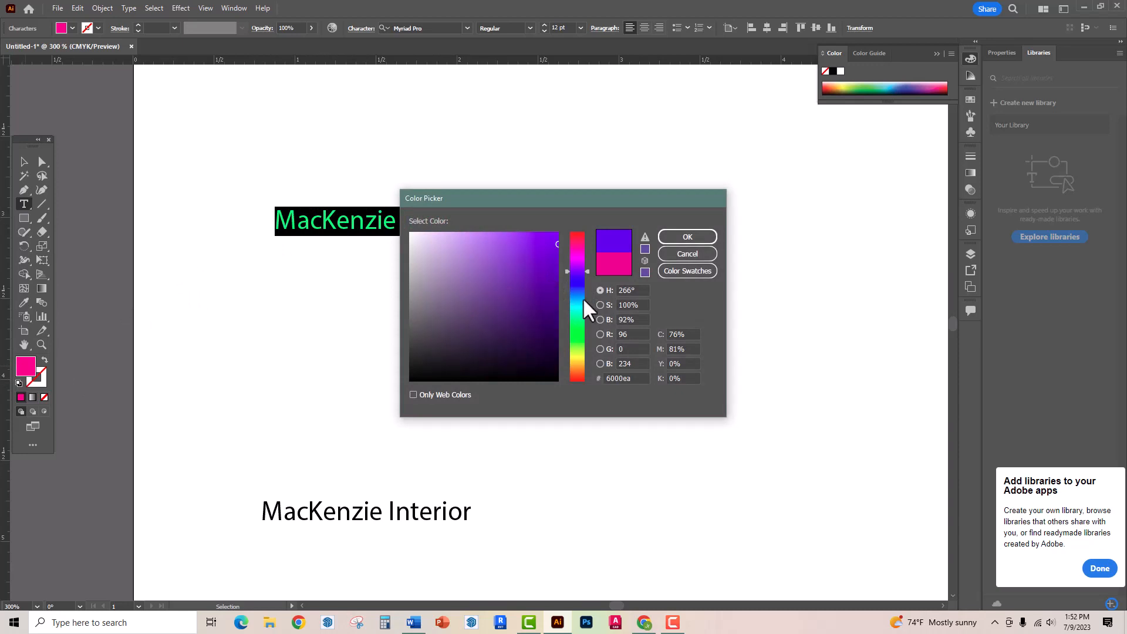
pyautogui.click(577, 285)
pyautogui.click(502, 255)
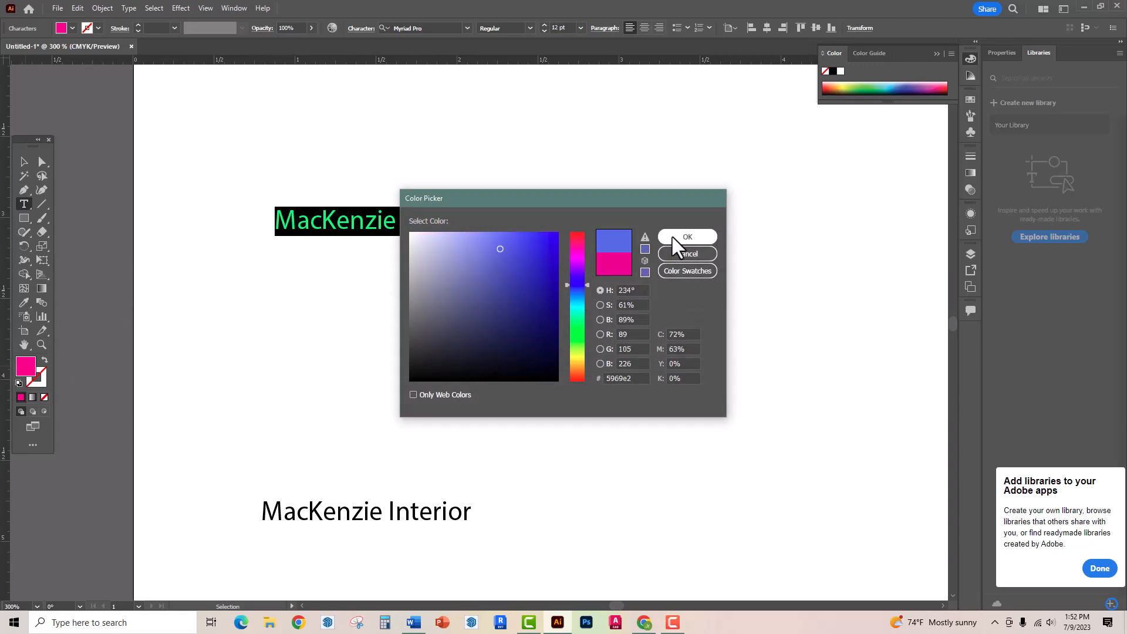
pyautogui.click(496, 259)
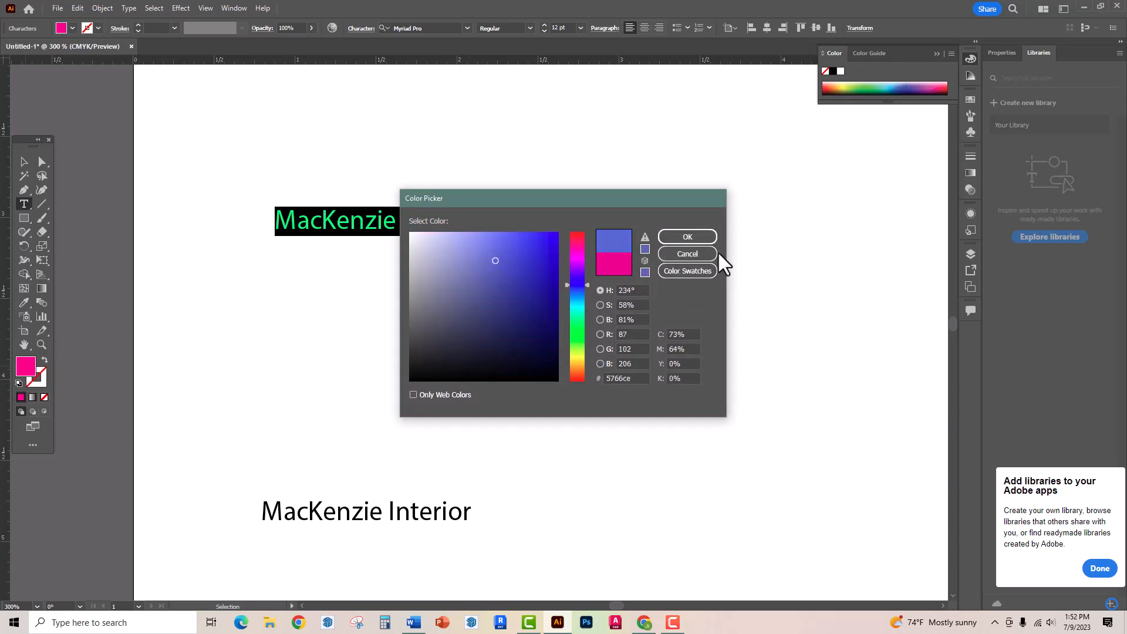
pyautogui.click(684, 237)
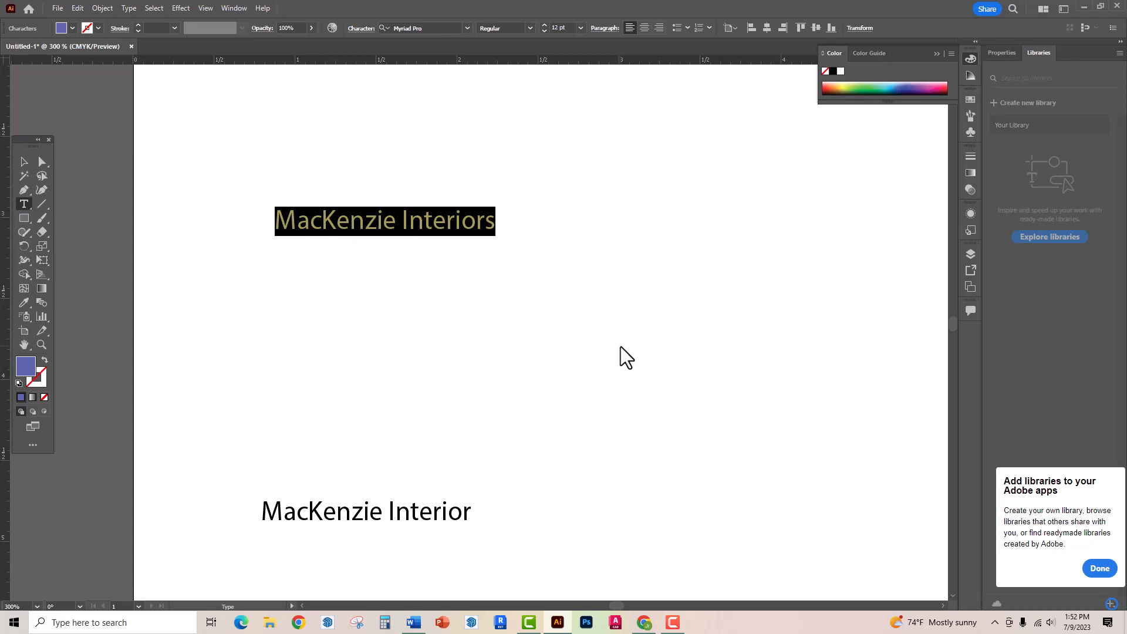
pyautogui.click(24, 162)
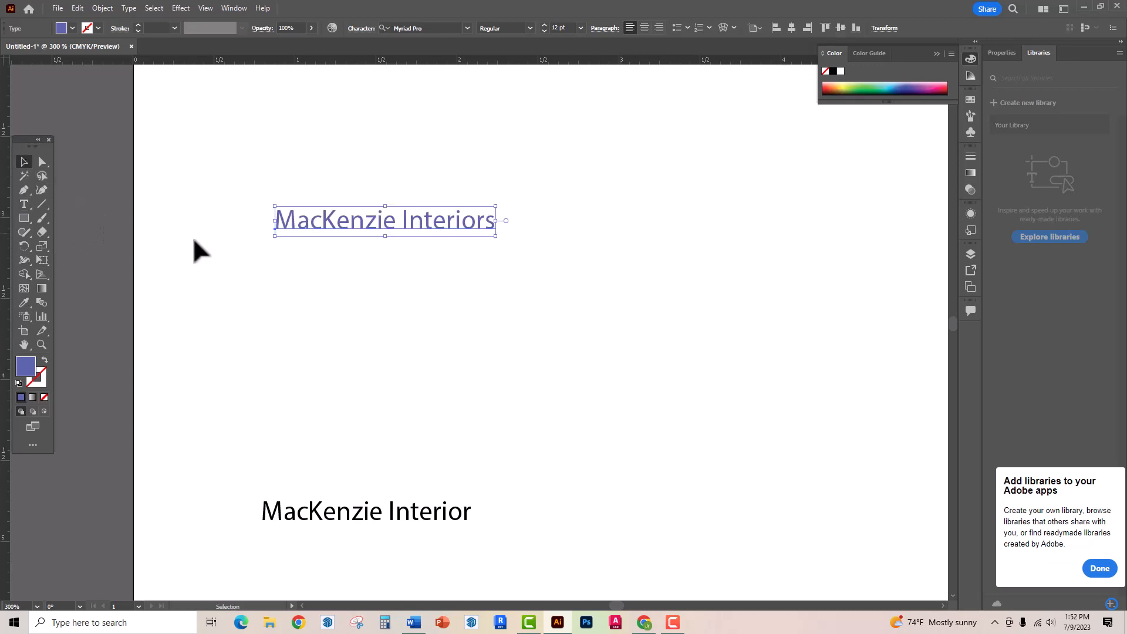
# Step: Recolor all of the "MacKenzie Interiors" point text turquoise by changing the hue in the fill's Color Picker, and finish editing the text
pyautogui.click(445, 268)
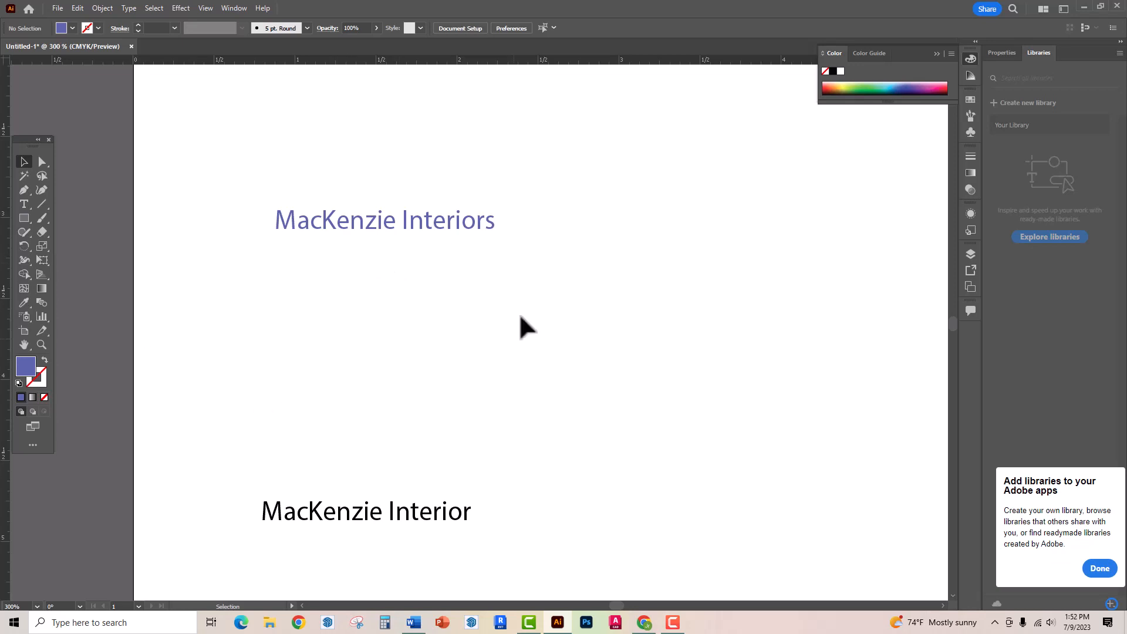
pyautogui.click(350, 227)
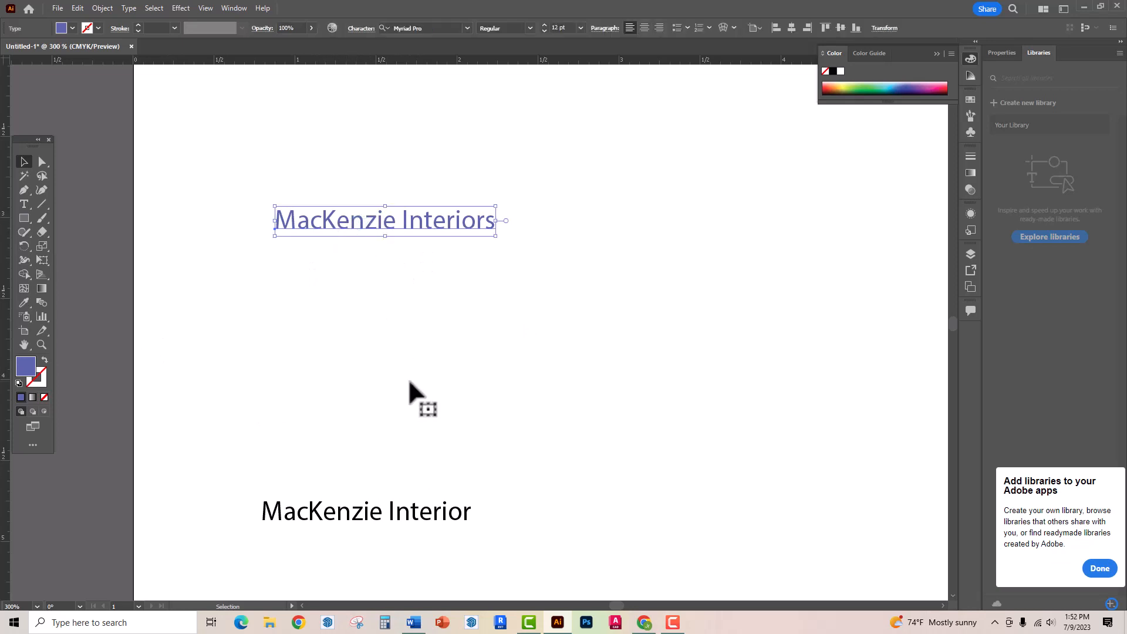
pyautogui.click(24, 204)
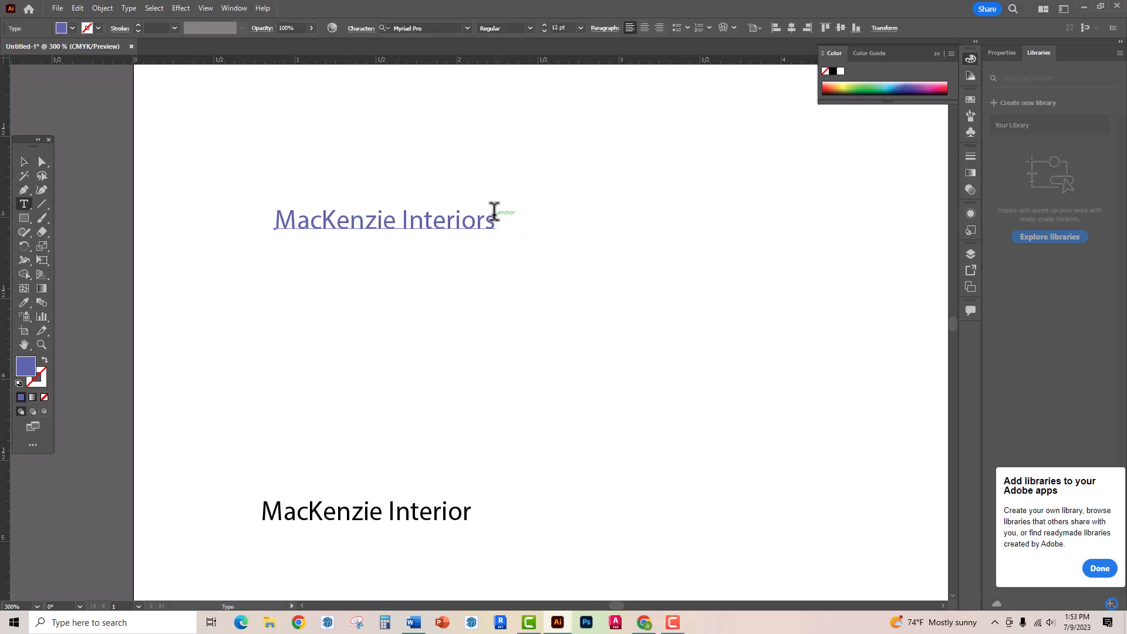
pyautogui.moveTo(494, 219); pyautogui.dragTo(282, 218)
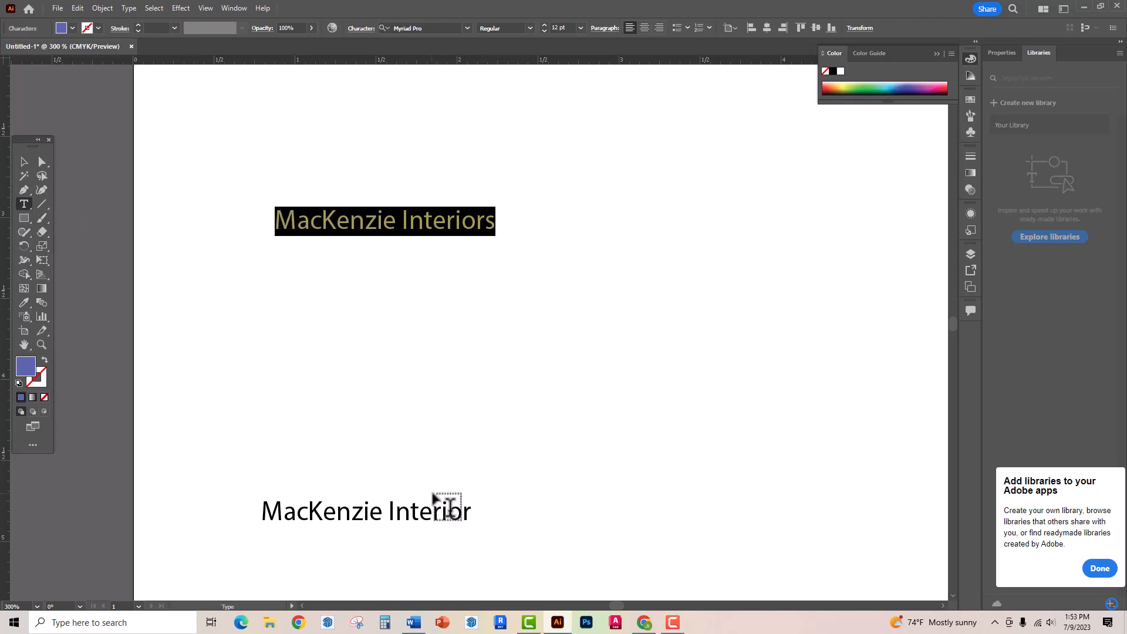
pyautogui.doubleClick(26, 368)
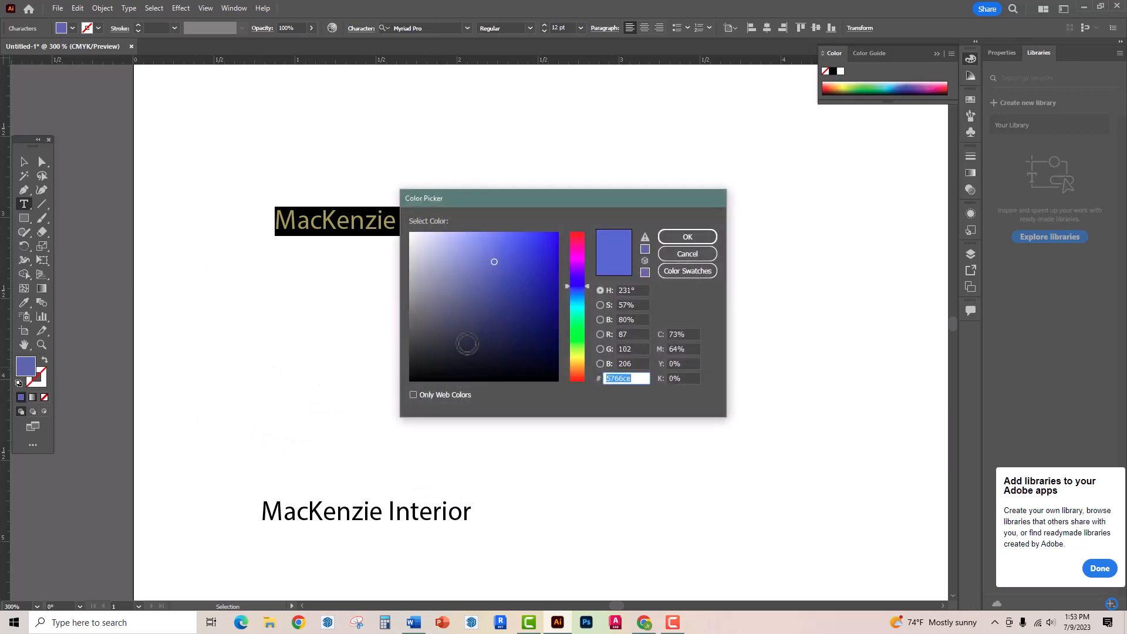
pyautogui.click(578, 306)
pyautogui.click(681, 240)
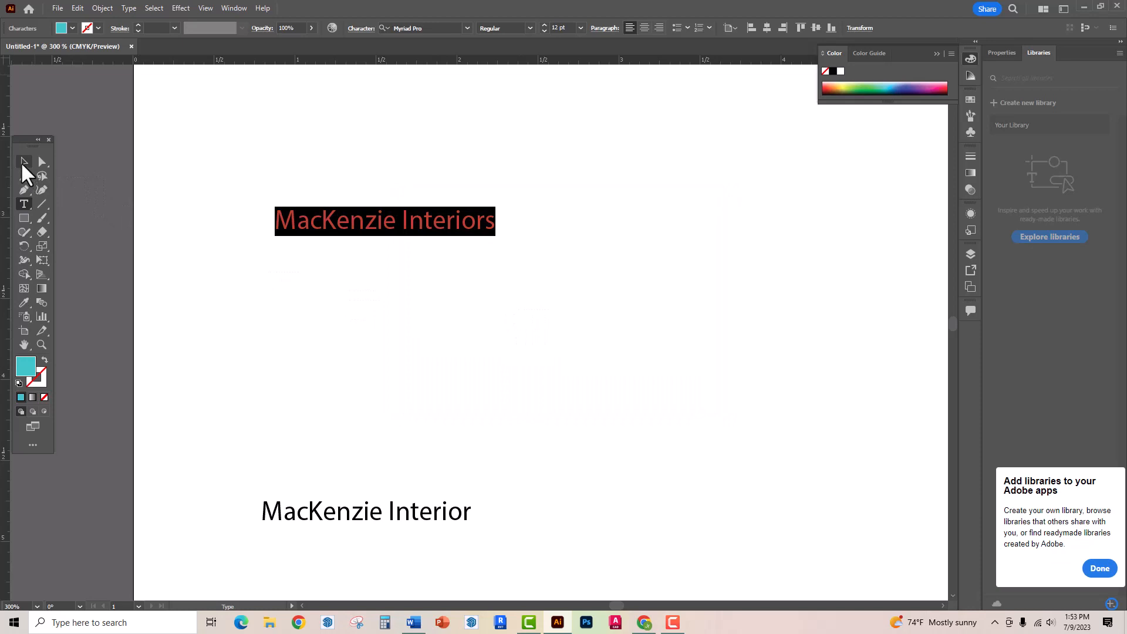
pyautogui.click(23, 163)
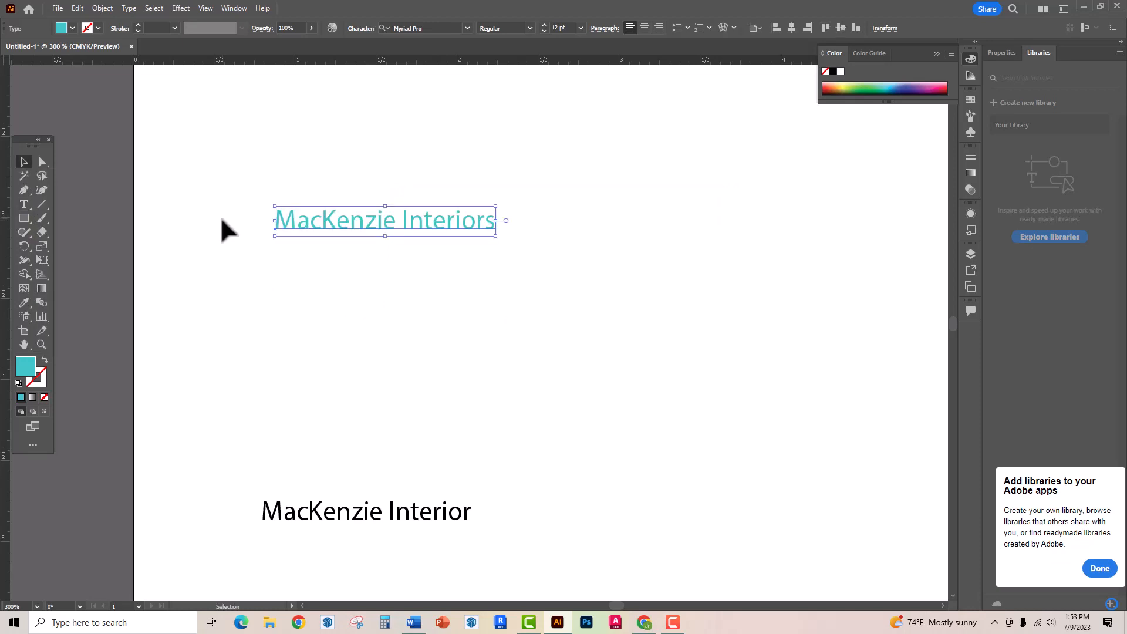